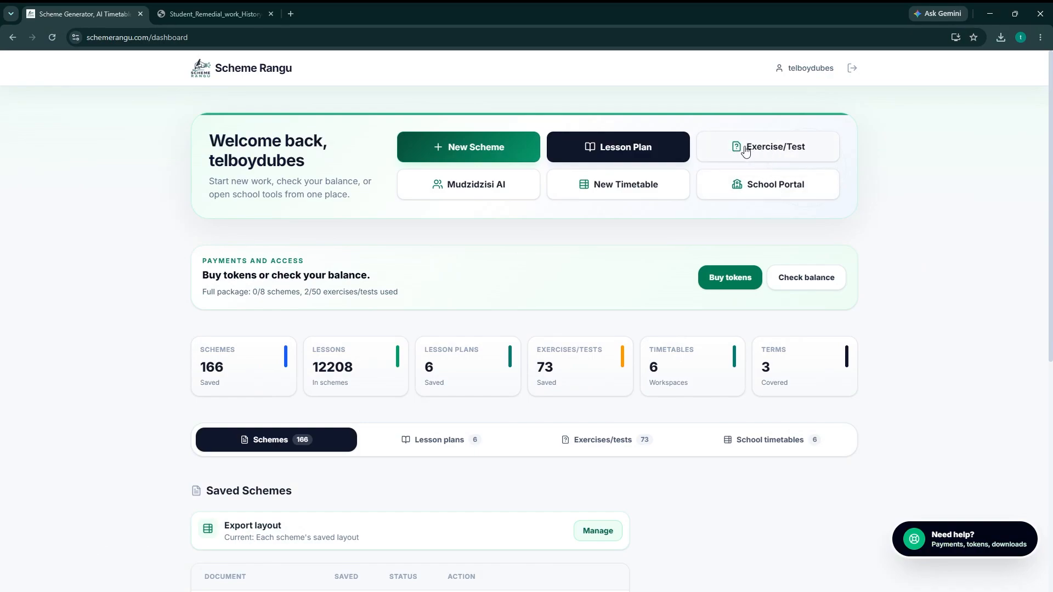
Start a new exercise/test for Form 1 based on the saved scheme History - Form 1 Term 2 2026 and proceed to the task details.
{"action": "left_click", "coordinate": [784, 153]}
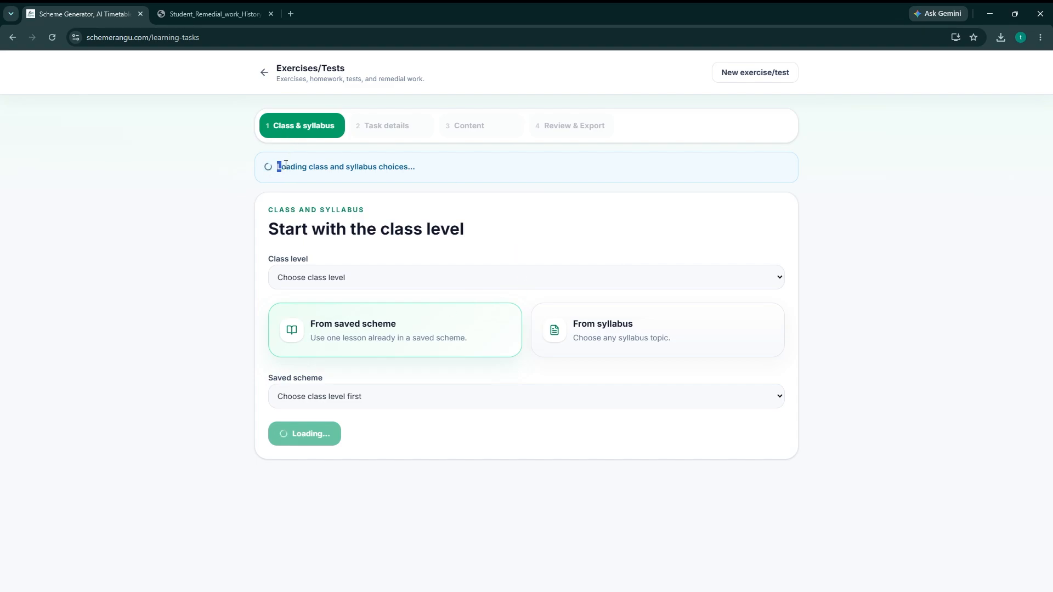
{"action": "left_click_drag", "start_coordinate": [278, 166], "coordinate": [426, 167]}
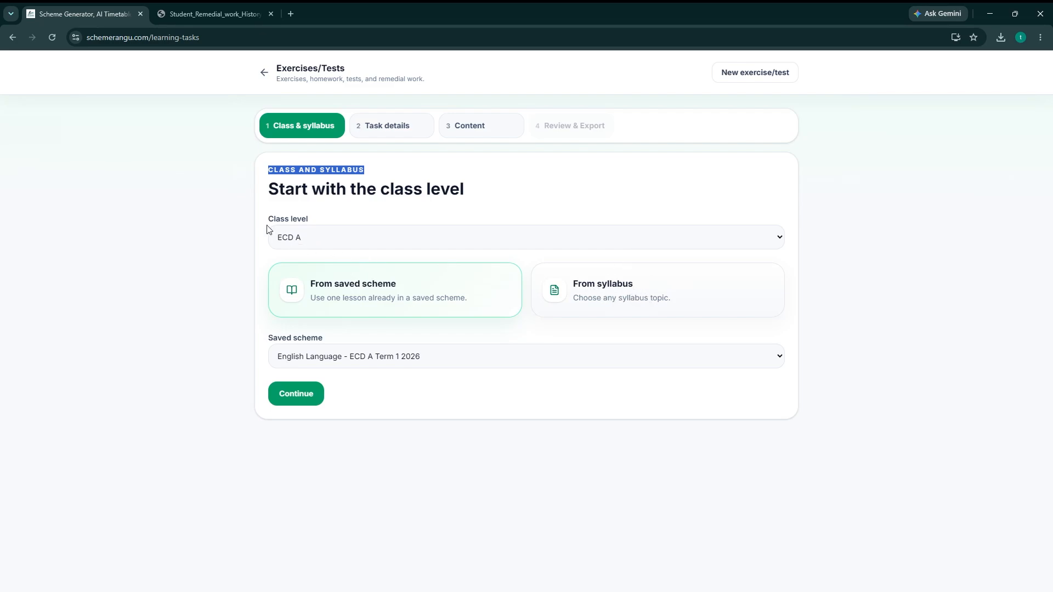
{"action": "left_click_drag", "start_coordinate": [266, 222], "coordinate": [327, 242]}
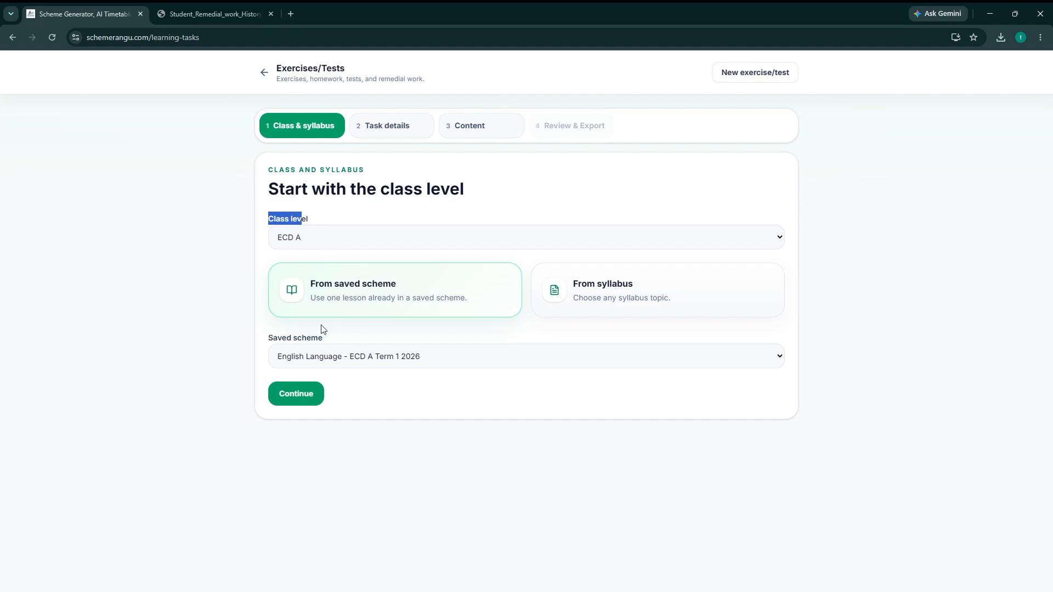
{"action": "left_click", "coordinate": [298, 396]}
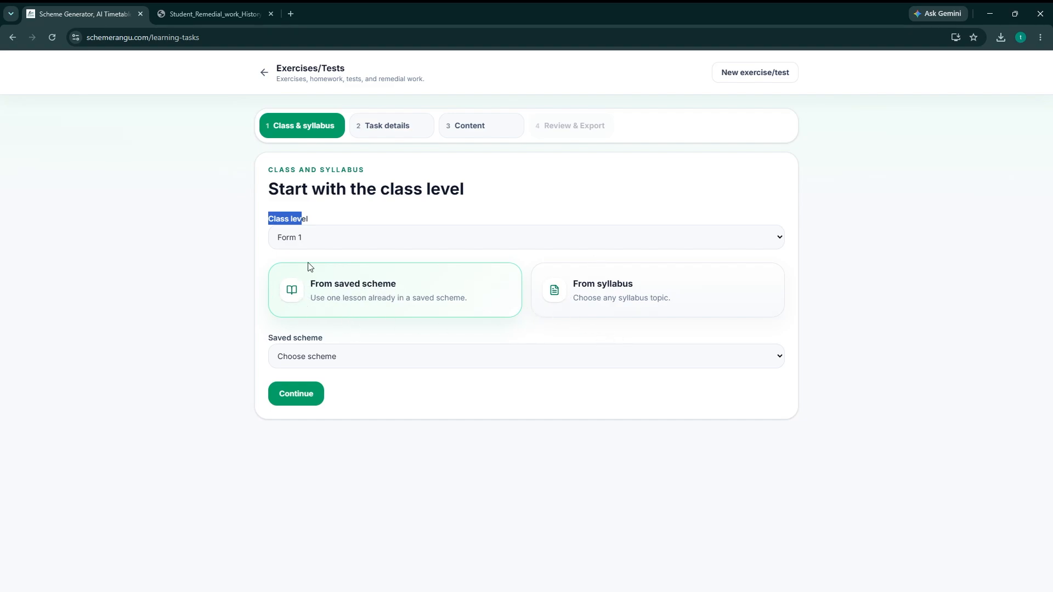
{"action": "left_click", "coordinate": [253, 262]}
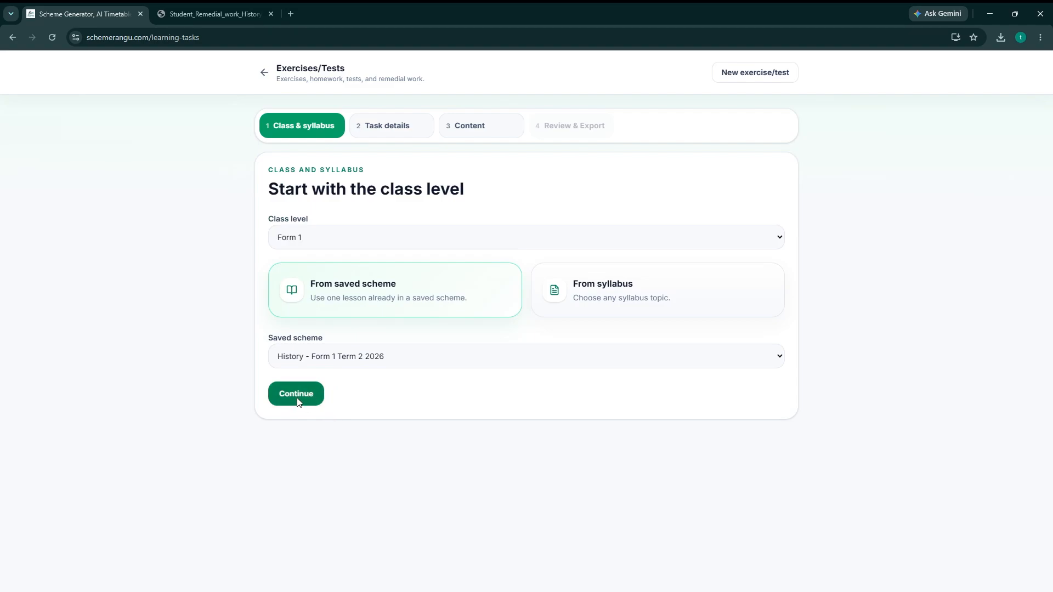
{"action": "left_click", "coordinate": [294, 394]}
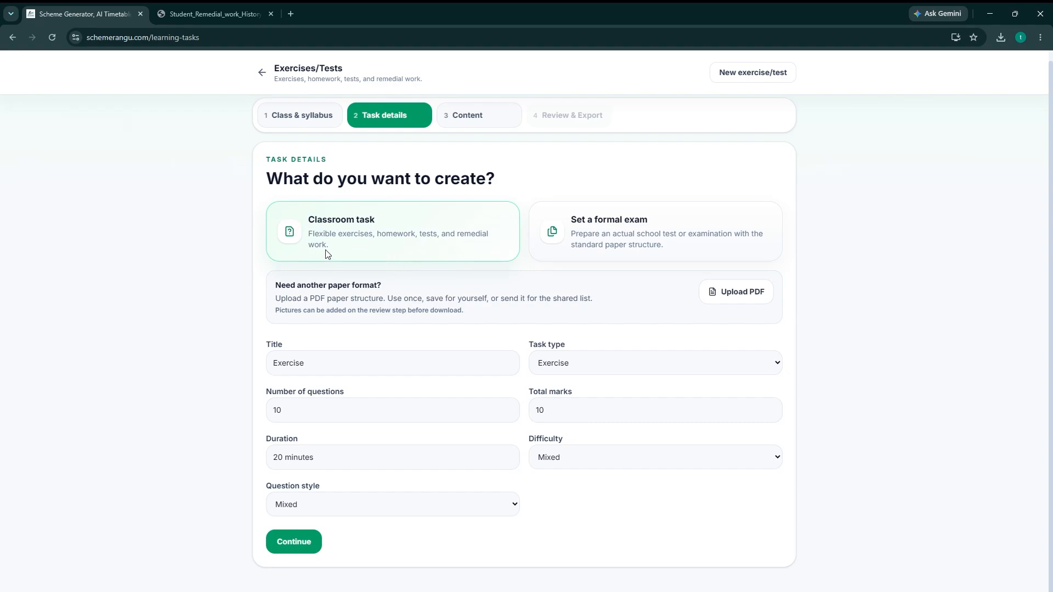
Title the classroom task History Exercise, with Remedial work as the task type and 15 total marks.
{"action": "scroll", "coordinate": [225, 383], "scroll_direction": "up", "scroll_amount": 1}
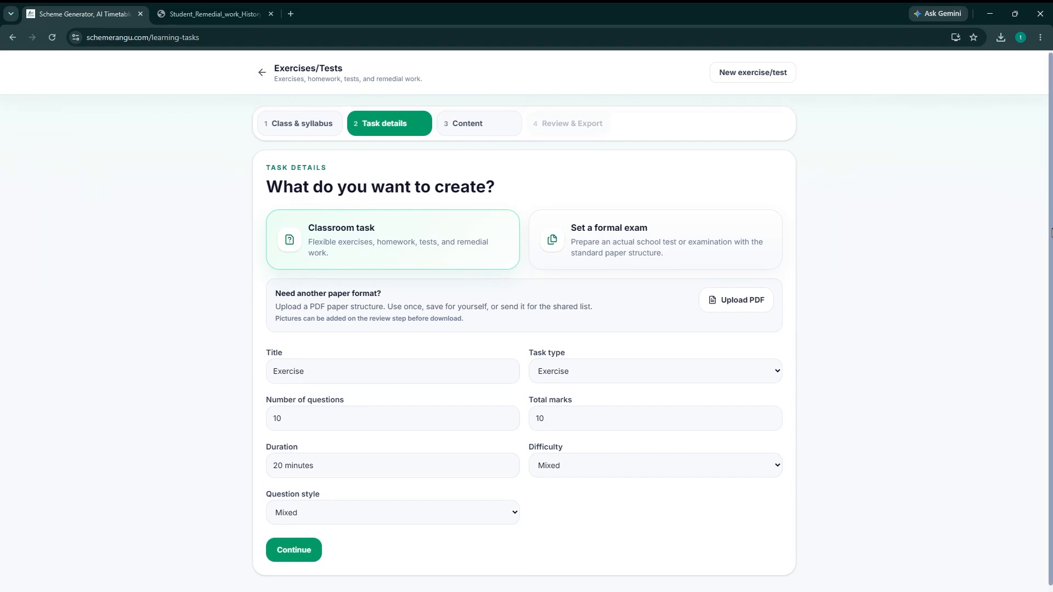
{"action": "scroll", "coordinate": [397, 415], "scroll_direction": "down", "scroll_amount": 1}
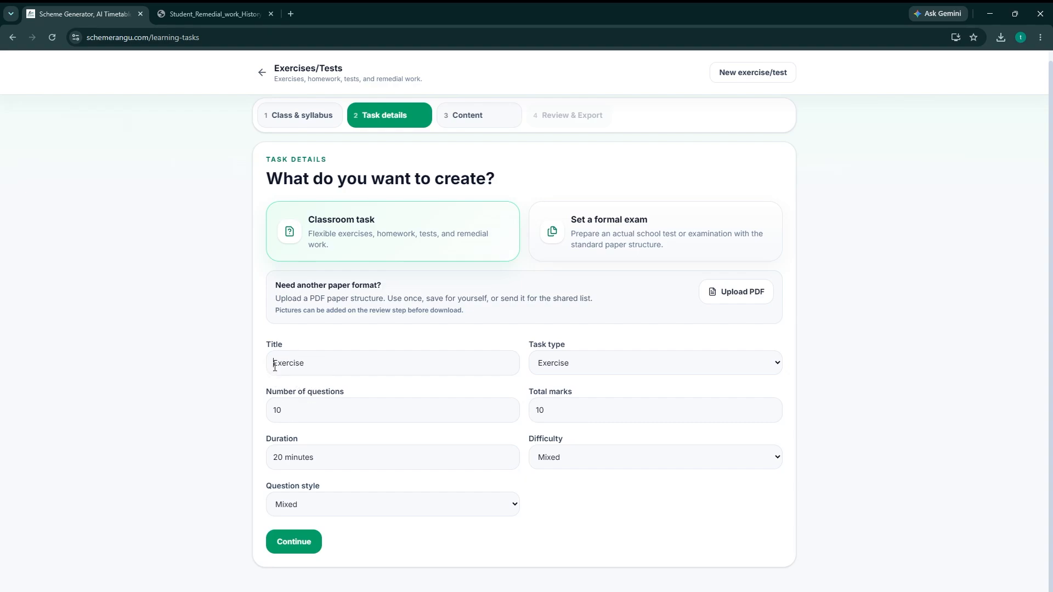
{"action": "type", "text": "History"}
{"action": "left_click", "coordinate": [565, 422]}
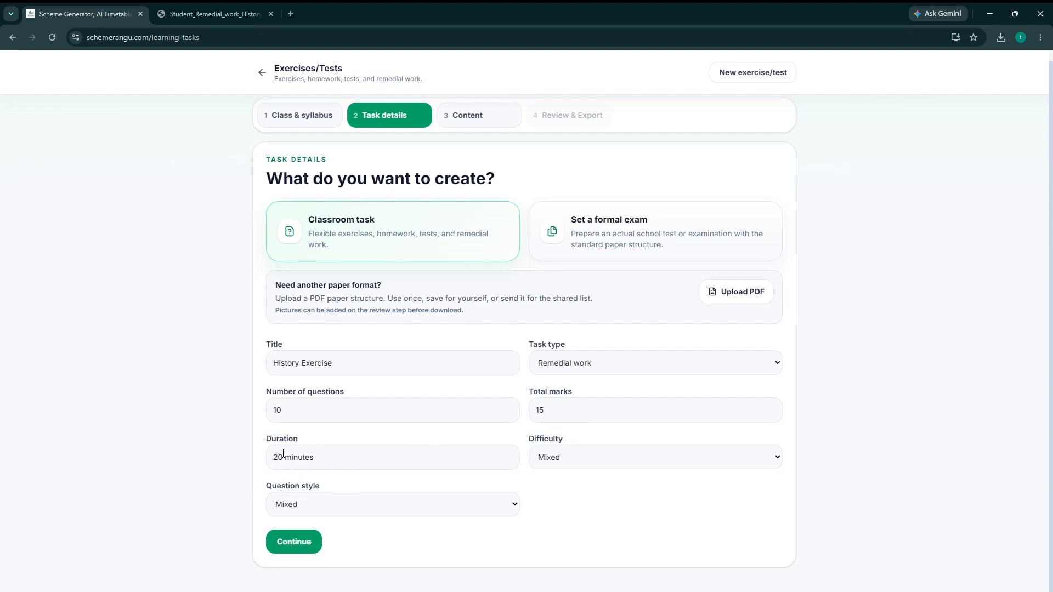
Set the duration to 30 minutes and the difficulty to Easy, and proceed to the content selection.
{"action": "left_click_drag", "start_coordinate": [283, 454], "coordinate": [268, 458]}
{"action": "type", "text": "30"}
{"action": "left_click", "coordinate": [565, 483]}
{"action": "scroll", "coordinate": [449, 528], "scroll_direction": "up", "scroll_amount": 1}
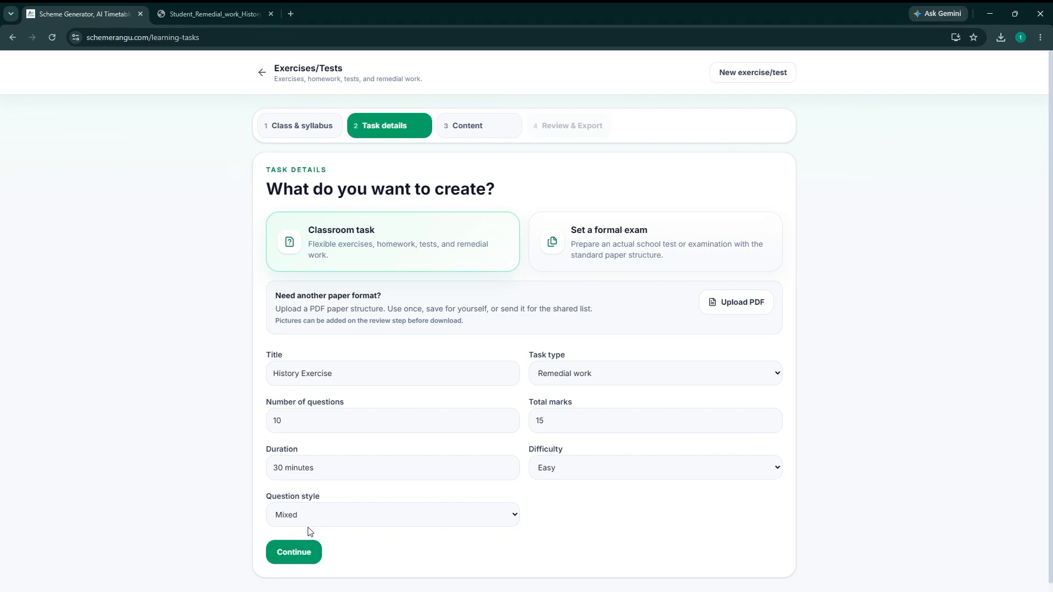
{"action": "left_click", "coordinate": [300, 548]}
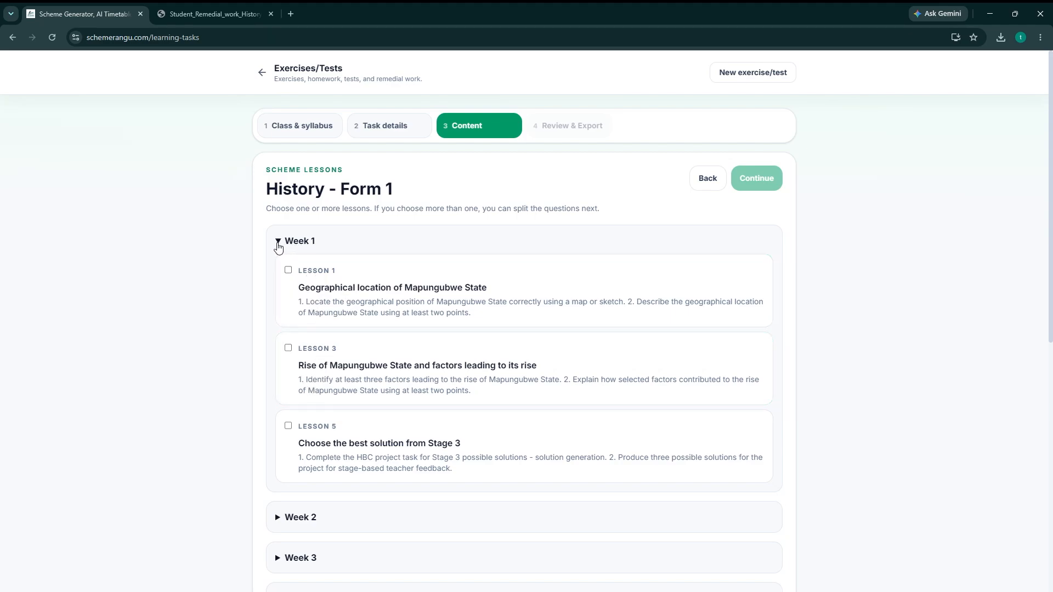
Select Week 1, Lesson 1, Geographical location of Mapungubwe State, as content for the task.
{"action": "left_click", "coordinate": [278, 242]}
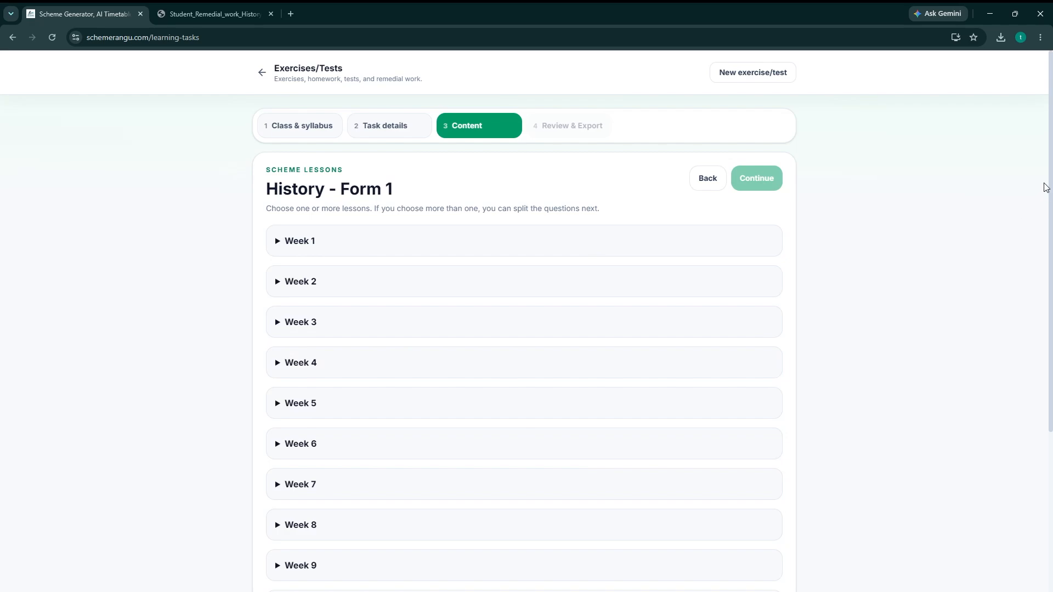
{"action": "left_click_drag", "start_coordinate": [1046, 183], "coordinate": [1034, 366]}
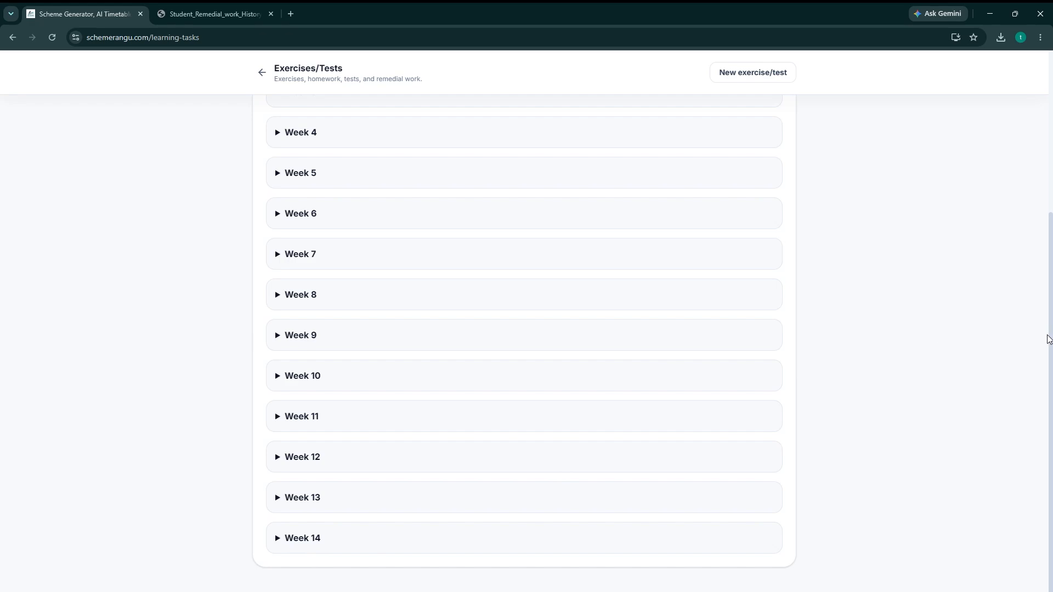
{"action": "left_click_drag", "start_coordinate": [1048, 336], "coordinate": [1034, 211]}
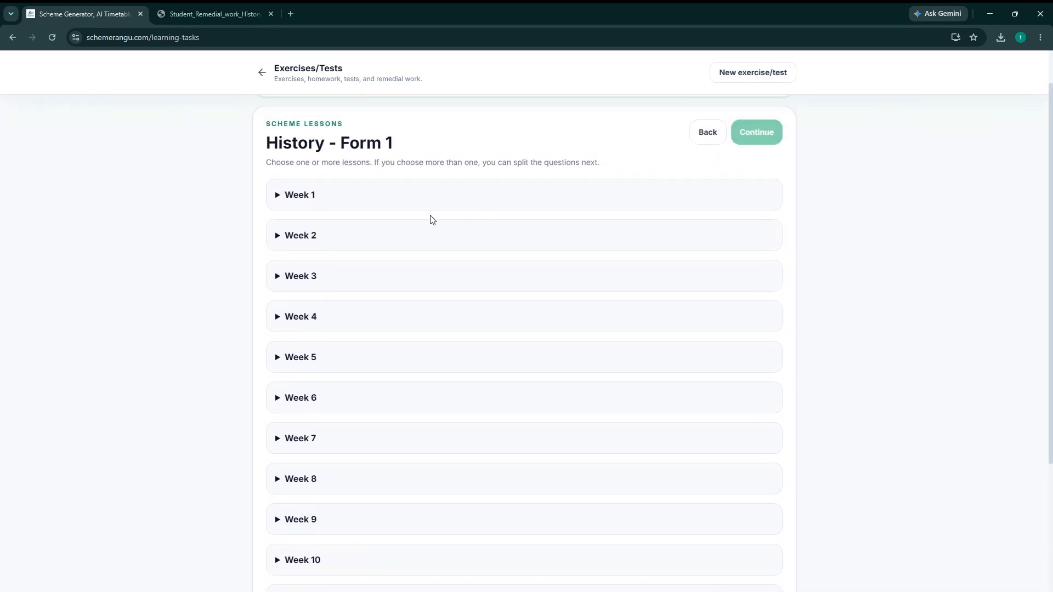
{"action": "left_click", "coordinate": [276, 201]}
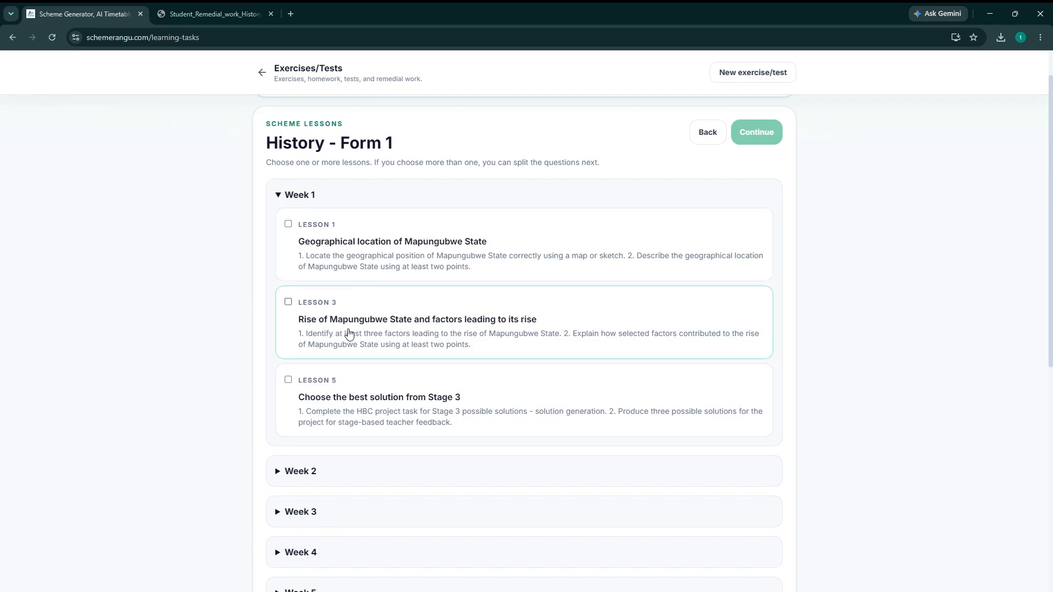
{"action": "left_click", "coordinate": [288, 224]}
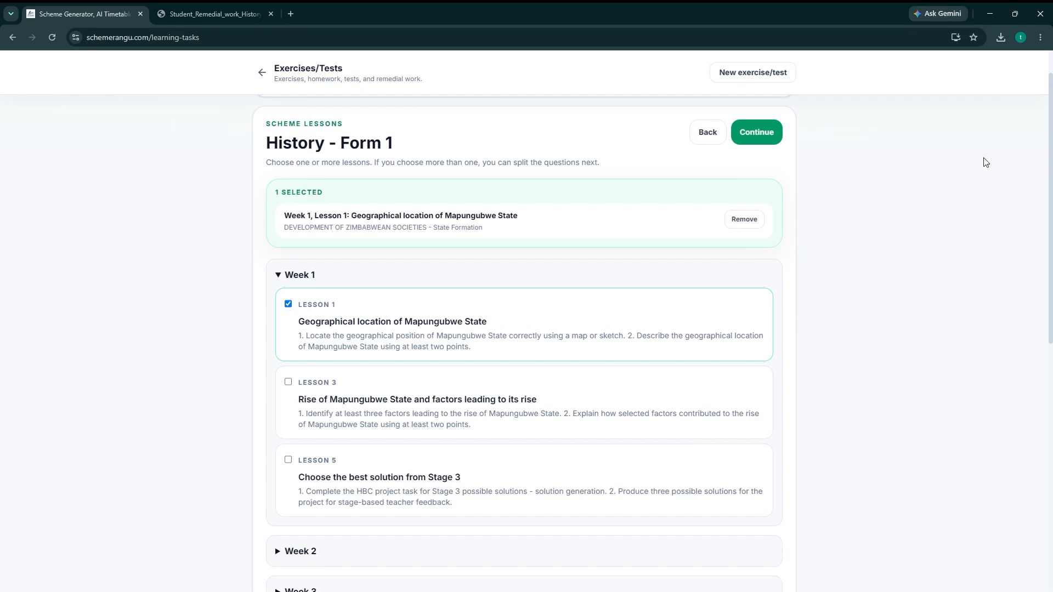
Add Week 5 Lesson 1 on the rise of Great Zimbabwe State and Lesson 3 on its political organisation to the selected content.
{"action": "left_click_drag", "start_coordinate": [1049, 106], "coordinate": [1049, 186]}
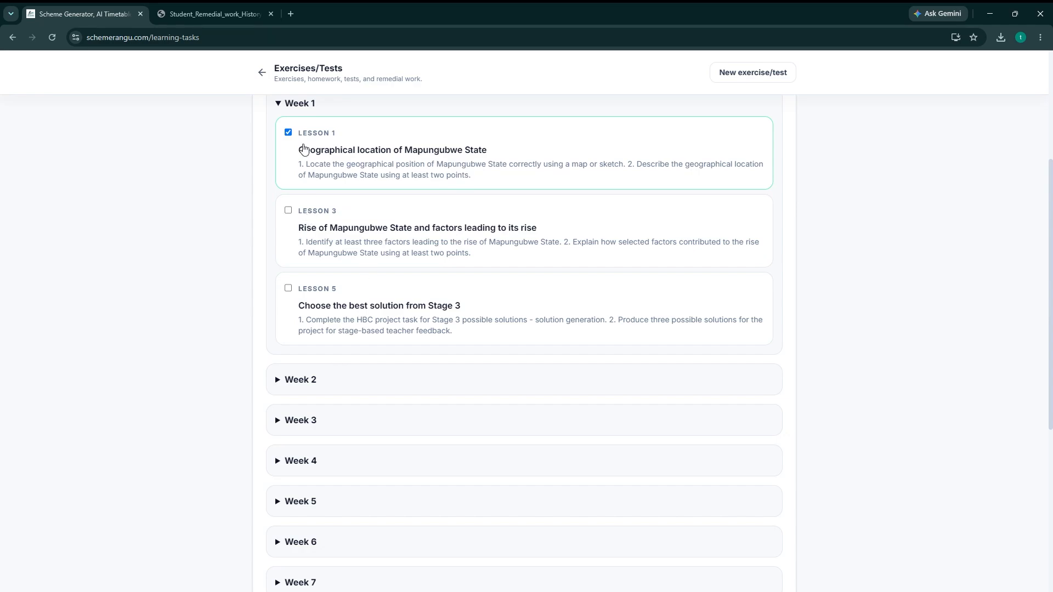
{"action": "left_click", "coordinate": [279, 467]}
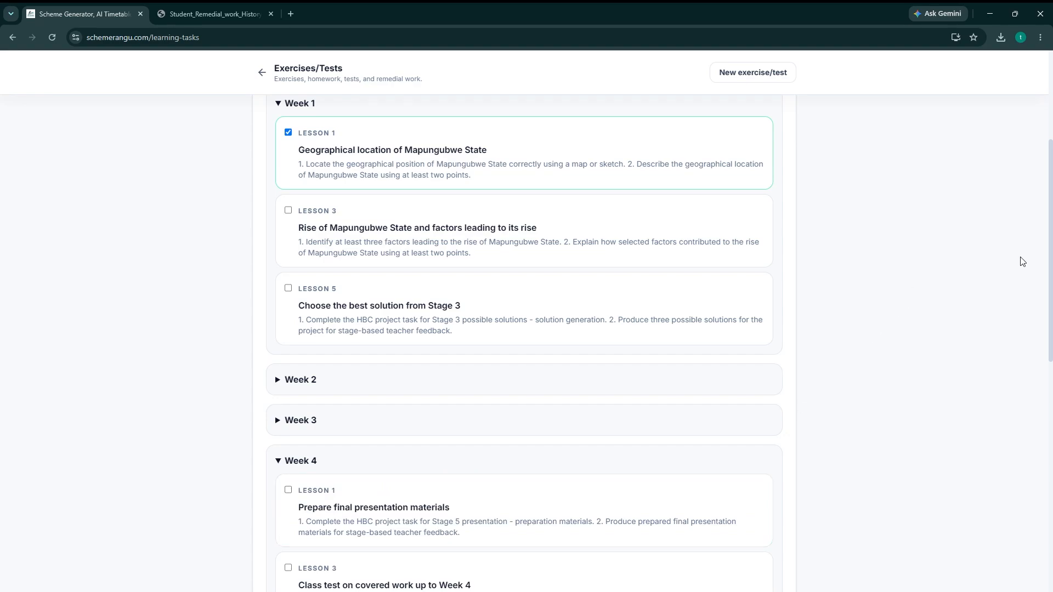
{"action": "left_click_drag", "start_coordinate": [1051, 254], "coordinate": [1050, 335]}
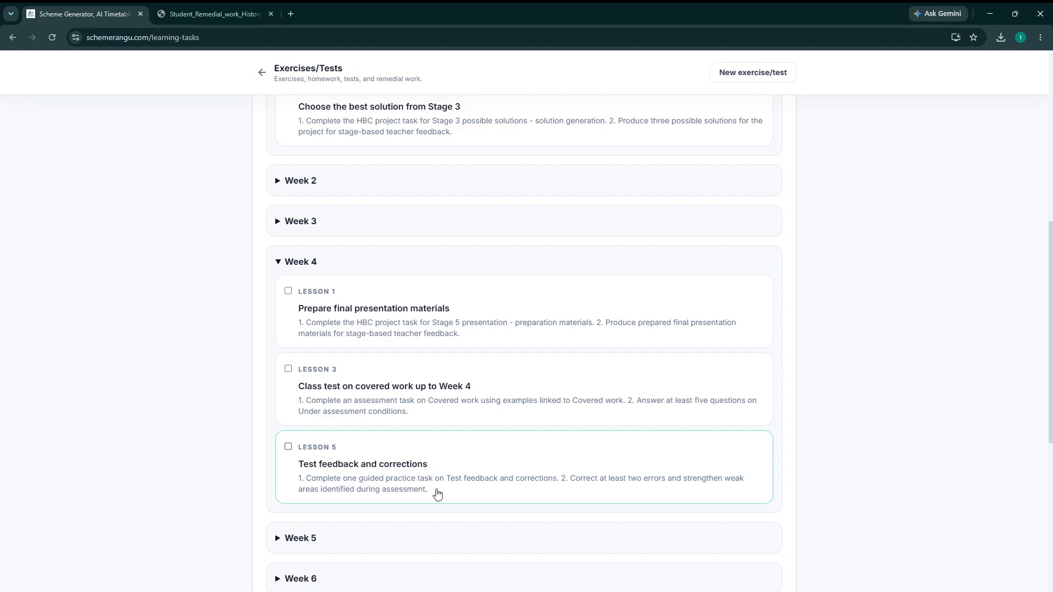
{"action": "scroll", "coordinate": [1052, 263], "scroll_direction": "down", "scroll_amount": 4}
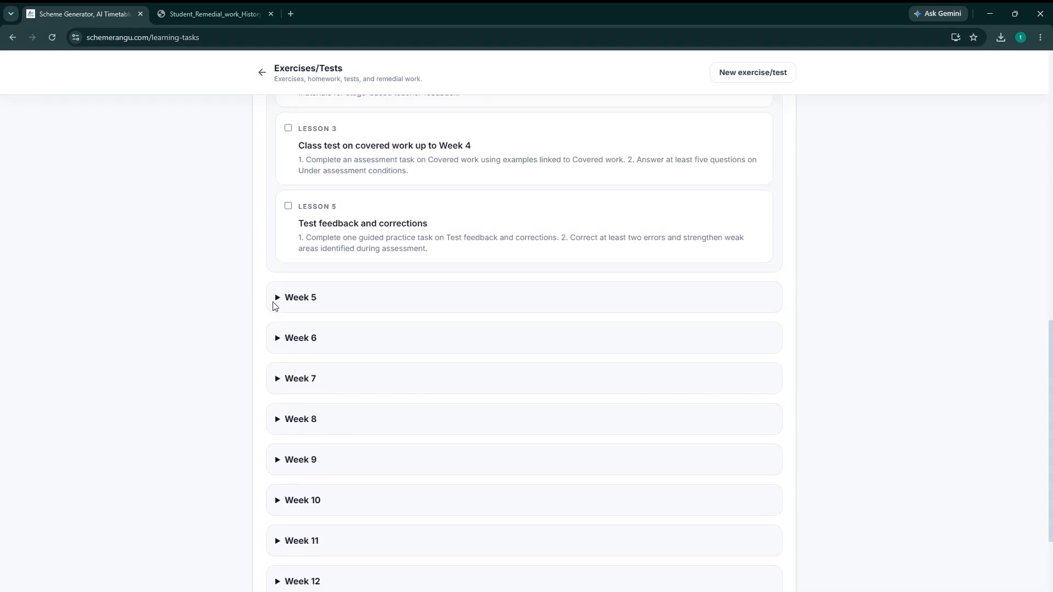
{"action": "left_click", "coordinate": [280, 301]}
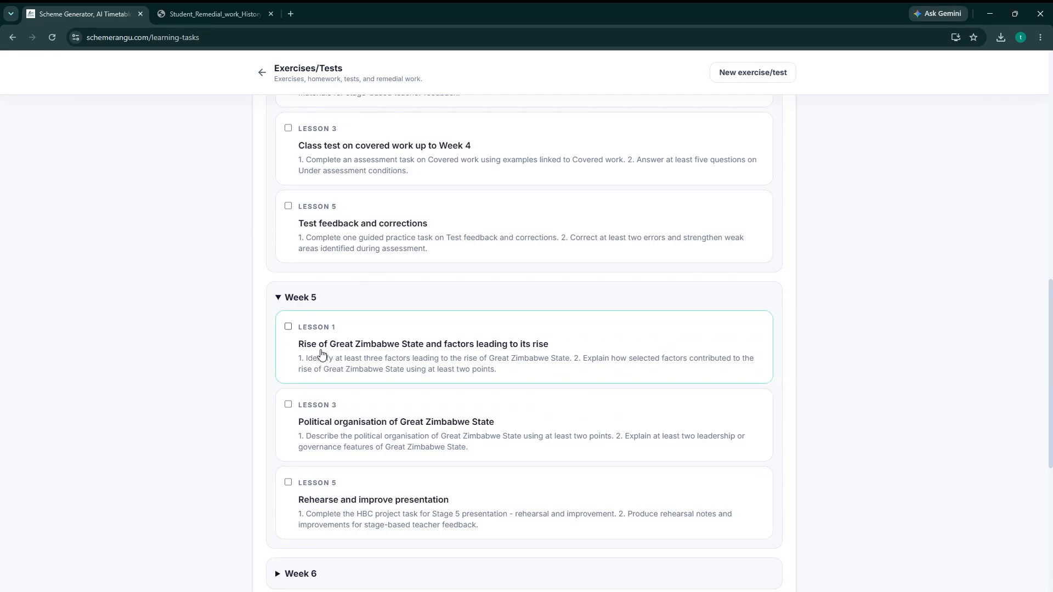
{"action": "left_click", "coordinate": [288, 328]}
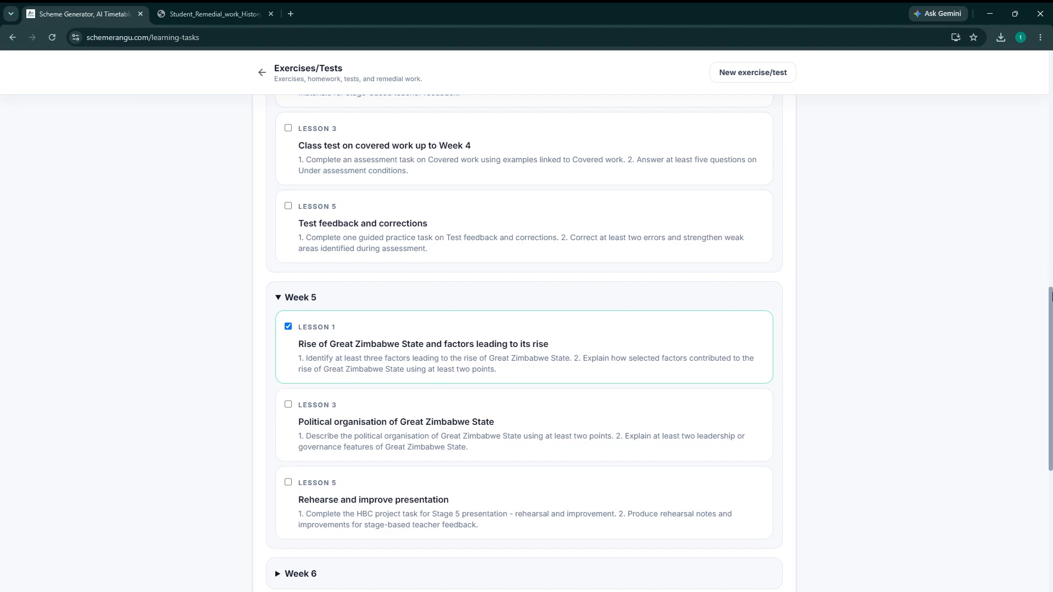
{"action": "scroll", "coordinate": [1051, 297], "scroll_direction": "down", "scroll_amount": 2}
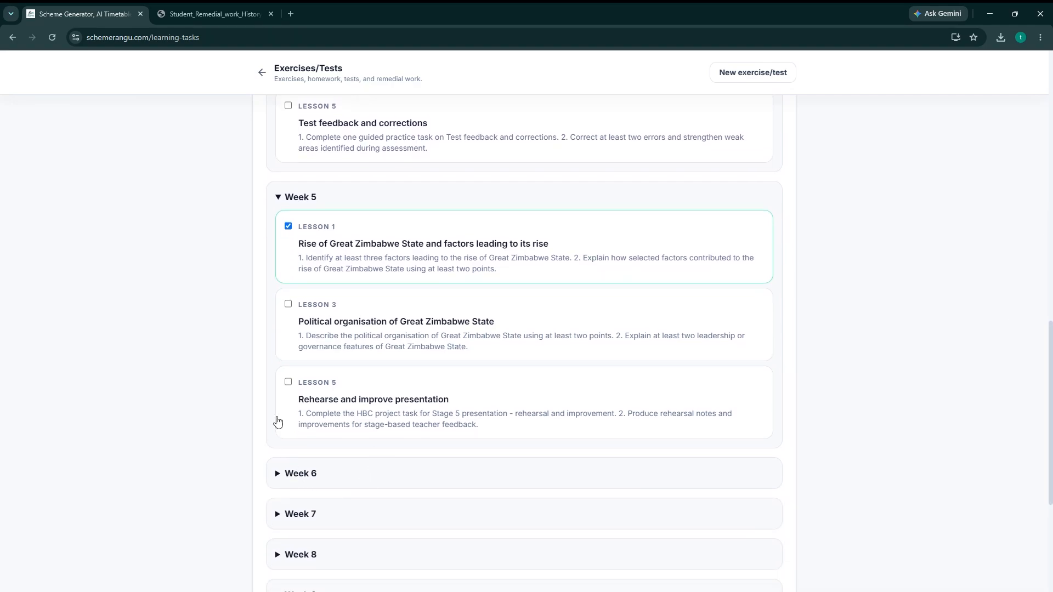
{"action": "left_click", "coordinate": [290, 308]}
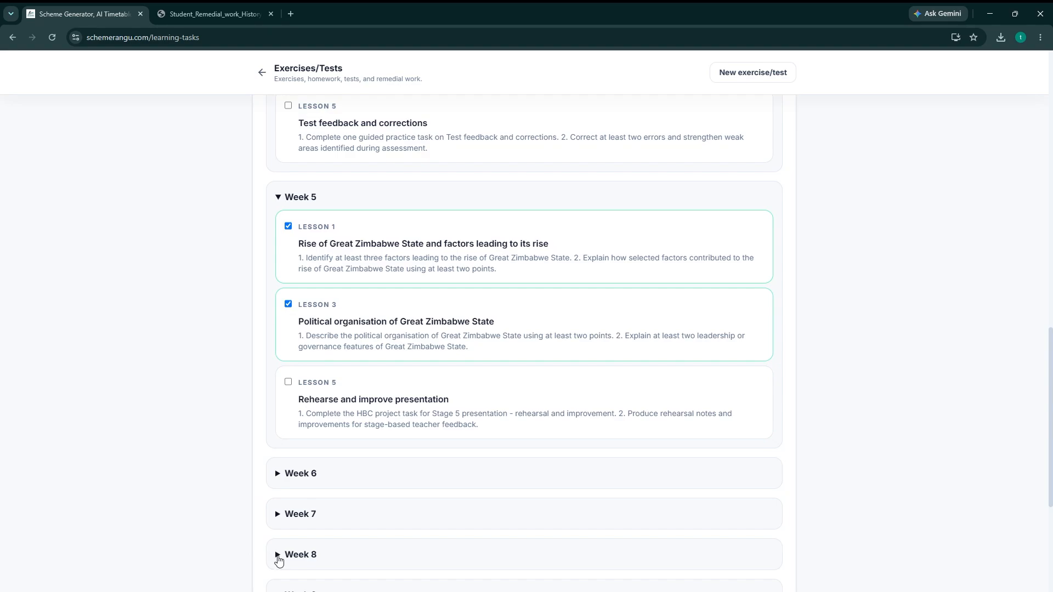
Add Week 8, Lesson 1 on the economic and social organisation of Mutapa State, and proceed to the question split.
{"action": "left_click", "coordinate": [278, 556]}
{"action": "left_click_drag", "start_coordinate": [1050, 332], "coordinate": [1050, 386]}
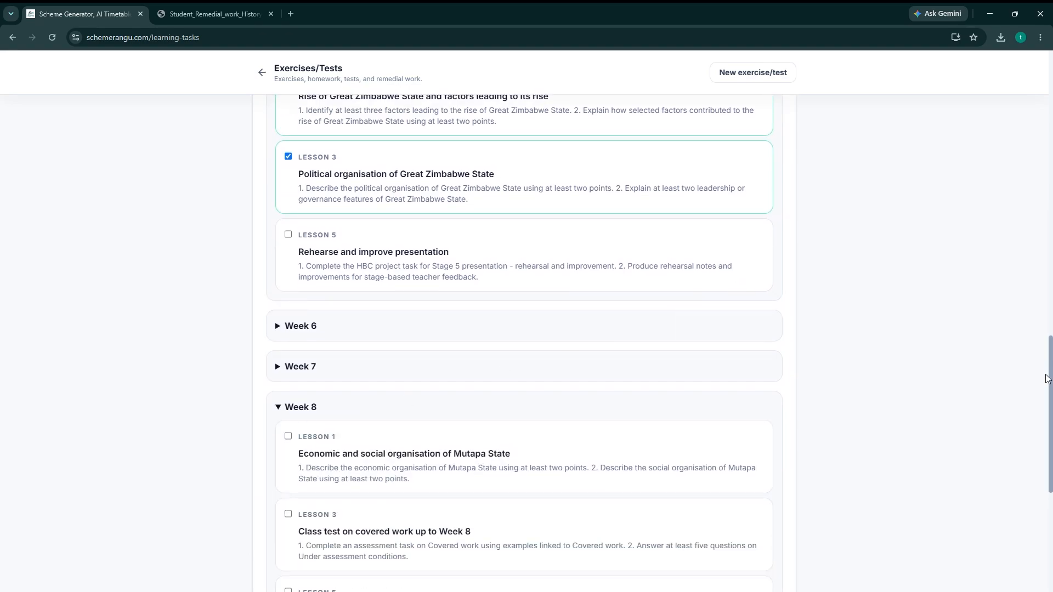
{"action": "left_click", "coordinate": [289, 436]}
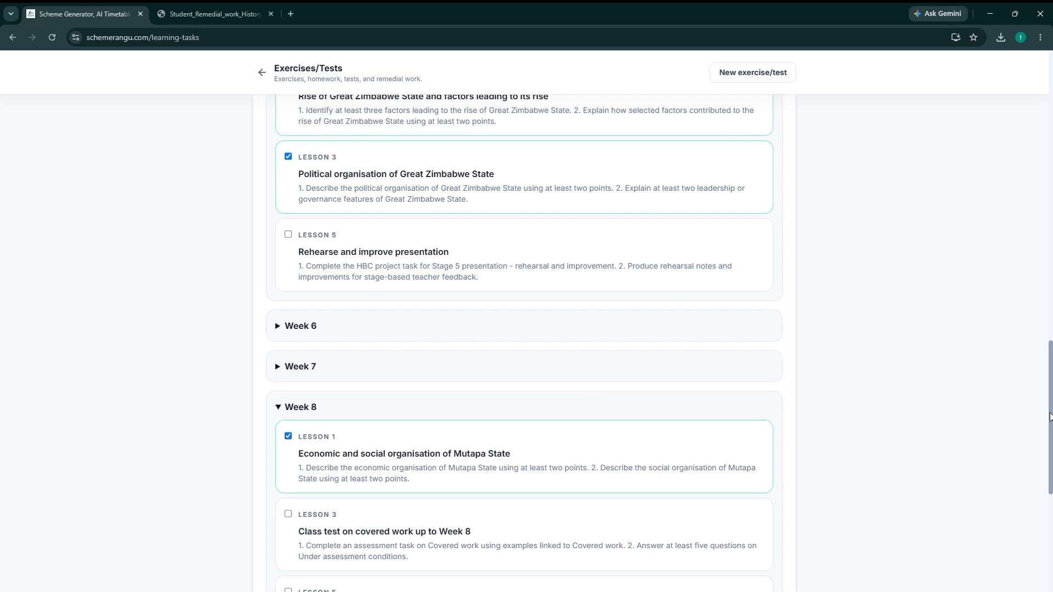
{"action": "left_click_drag", "start_coordinate": [1050, 412], "coordinate": [1004, 122]}
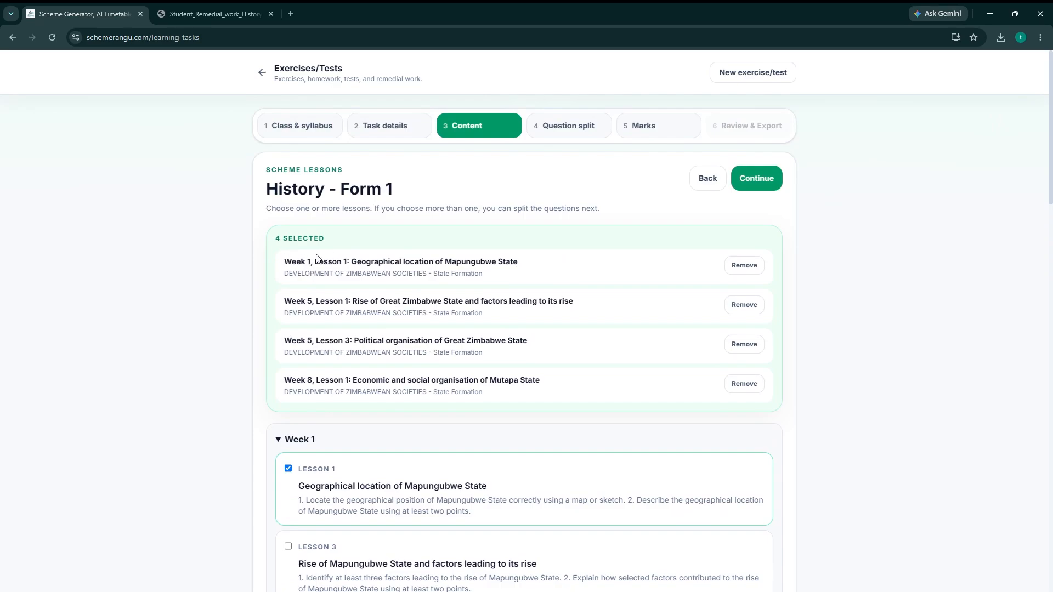
{"action": "left_click_drag", "start_coordinate": [278, 237], "coordinate": [337, 239]}
{"action": "left_click", "coordinate": [755, 179]}
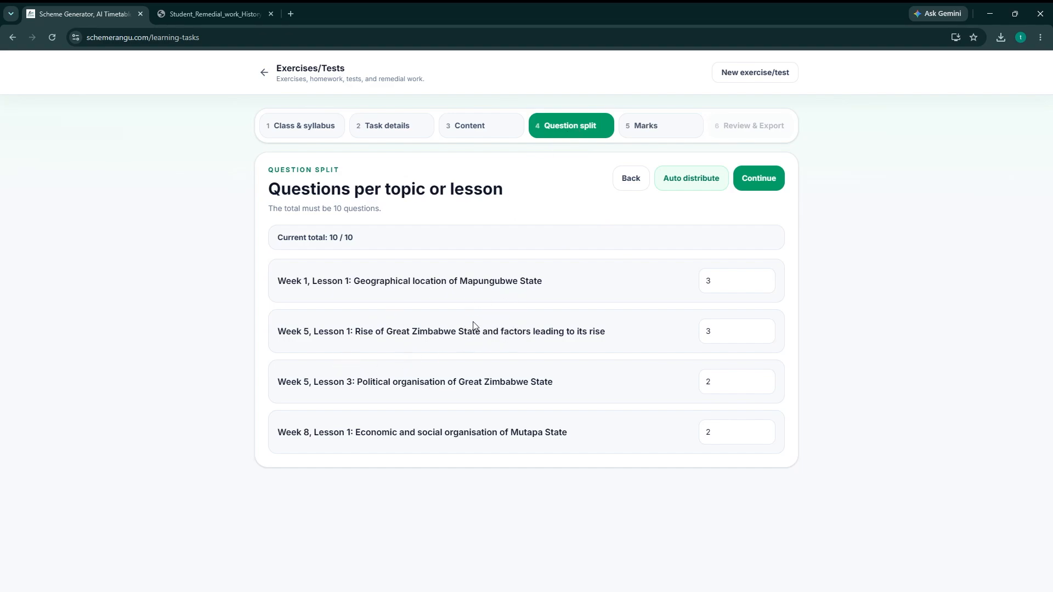
Distribute the 10 questions automatically across the four selected lessons.
{"action": "left_click", "coordinate": [717, 284]}
{"action": "left_click", "coordinate": [721, 332]}
{"action": "left_click_drag", "start_coordinate": [355, 332], "coordinate": [613, 327]}
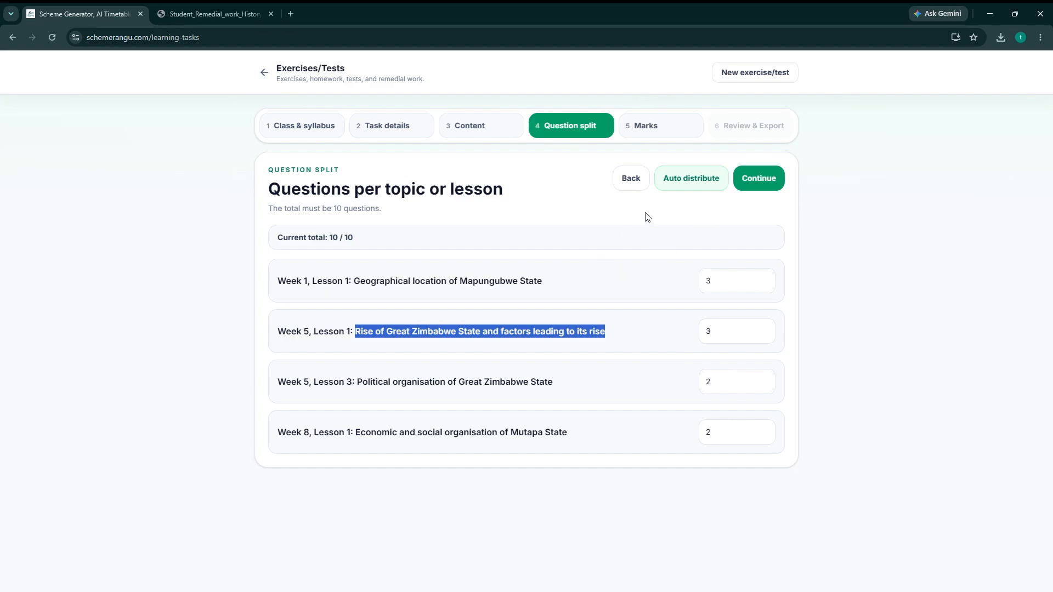
{"action": "left_click", "coordinate": [686, 186]}
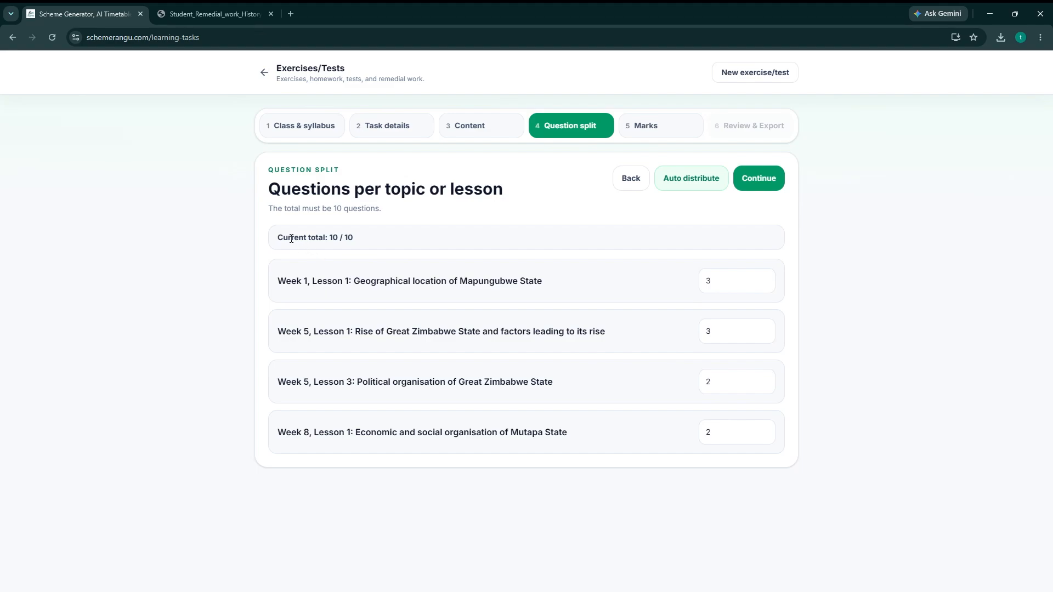
{"action": "left_click_drag", "start_coordinate": [292, 238], "coordinate": [360, 238]}
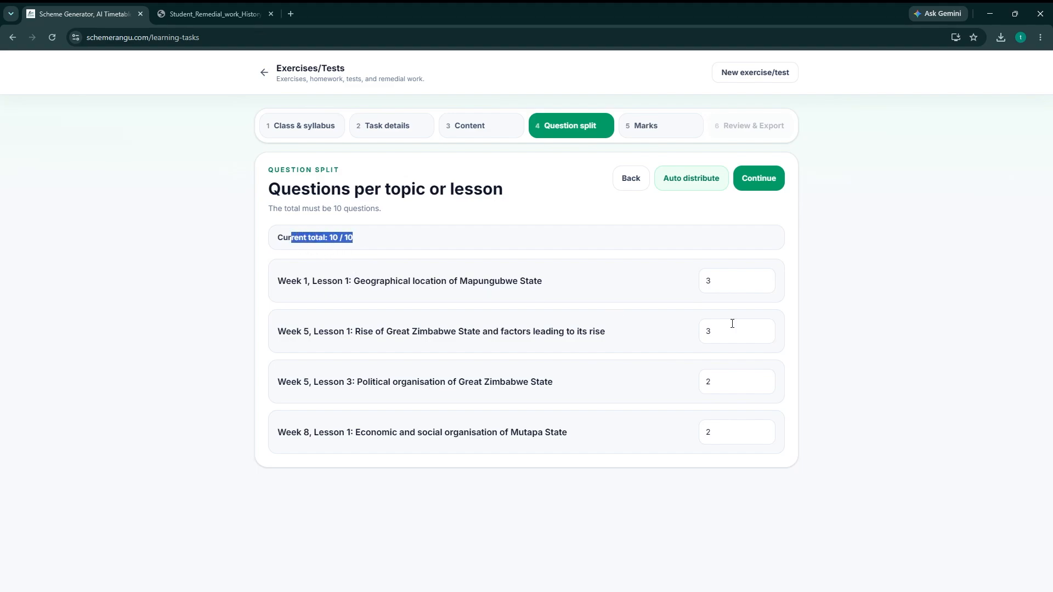
Set the number of questions to 2 for Week 5, Lesson 1 and to 1 for Week 1, Lesson 1.
{"action": "double_click", "coordinate": [715, 331]}
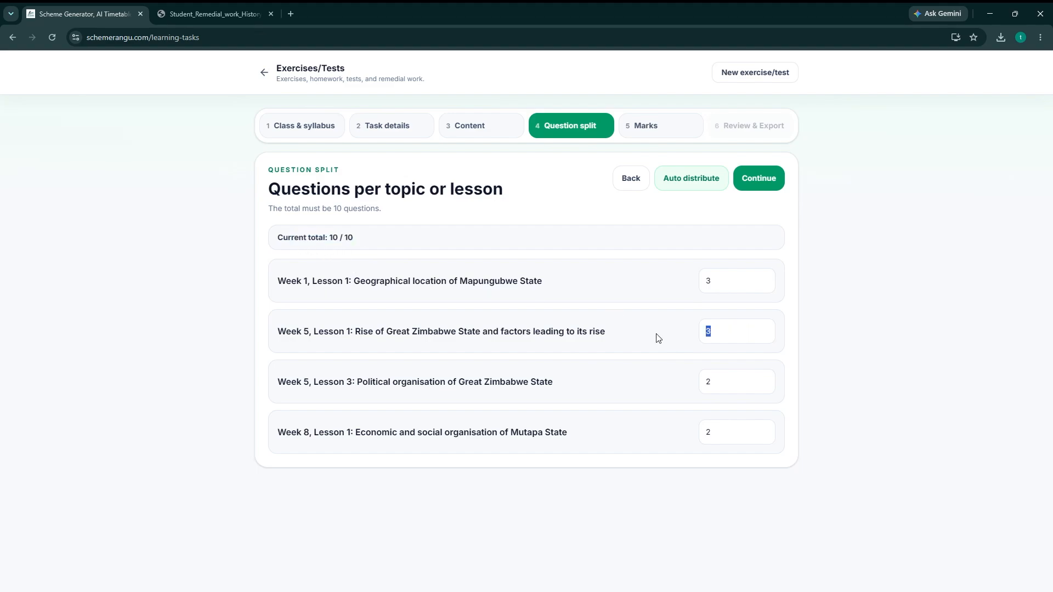
{"action": "type", "text": "2"}
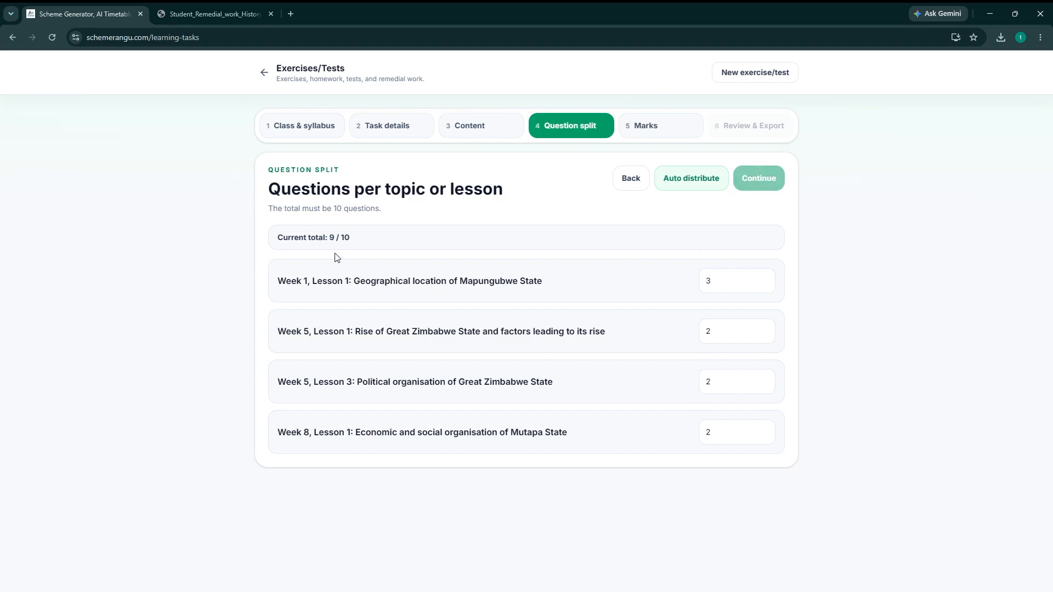
{"action": "left_click_drag", "start_coordinate": [349, 237], "coordinate": [328, 237]}
{"action": "double_click", "coordinate": [722, 386]}
{"action": "left_click_drag", "start_coordinate": [712, 281], "coordinate": [703, 280]}
{"action": "type", "text": "1"}
Set the number of questions to 3 for Week 5, Lesson 3 and to 4 for Week 8, Lesson 1.
{"action": "left_click_drag", "start_coordinate": [711, 387], "coordinate": [652, 391]}
{"action": "type", "text": "3"}
{"action": "left_click_drag", "start_coordinate": [719, 433], "coordinate": [672, 439]}
{"action": "left_click_drag", "start_coordinate": [711, 432], "coordinate": [673, 440]}
{"action": "type", "text": "4"}
{"action": "left_click_drag", "start_coordinate": [719, 387], "coordinate": [402, 265]}
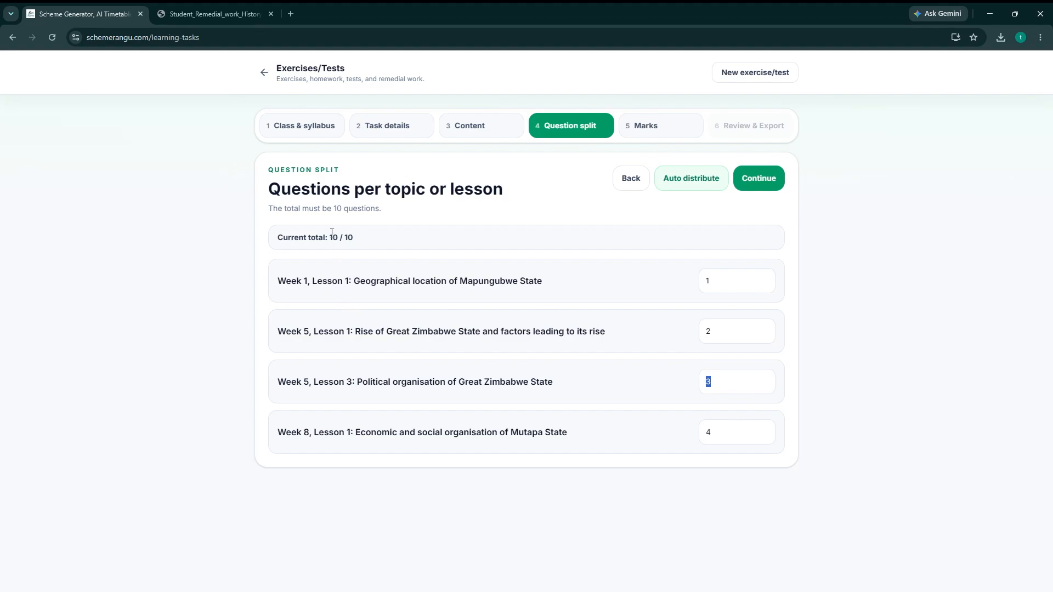
{"action": "left_click_drag", "start_coordinate": [331, 238], "coordinate": [365, 244]}
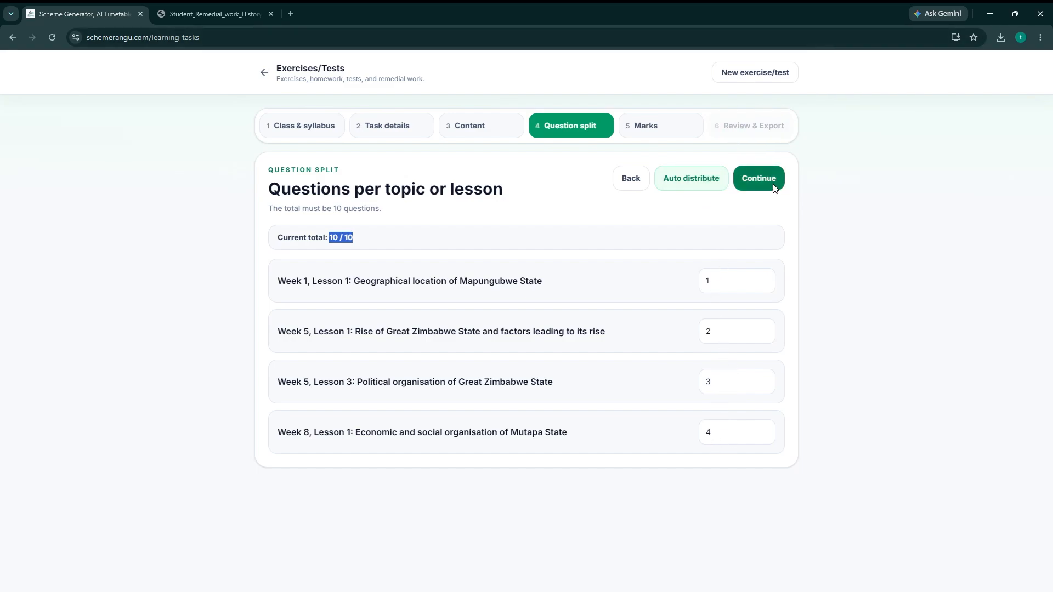
Proceed to the marks allocation and give questions 1, 2 and 3 one mark each and question 4 three marks.
{"action": "left_click", "coordinate": [757, 188]}
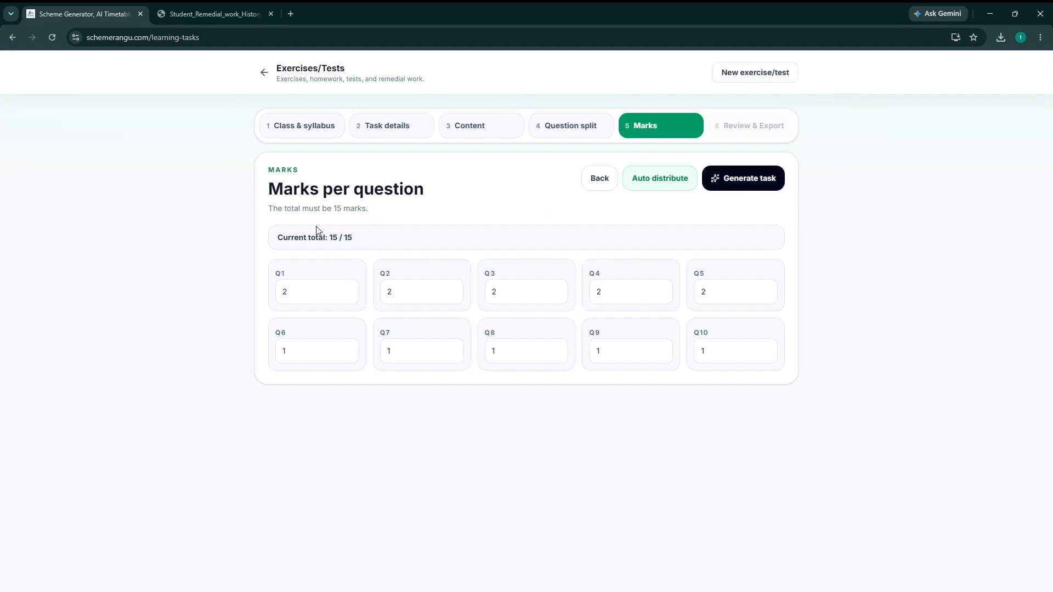
{"action": "left_click_drag", "start_coordinate": [284, 190], "coordinate": [441, 193]}
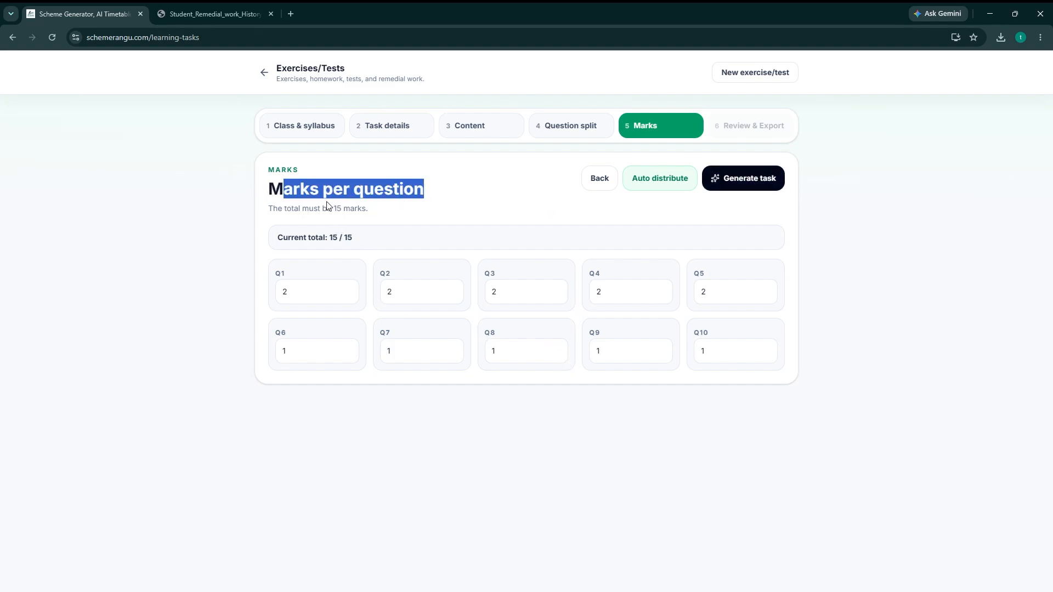
{"action": "left_click", "coordinate": [309, 287]}
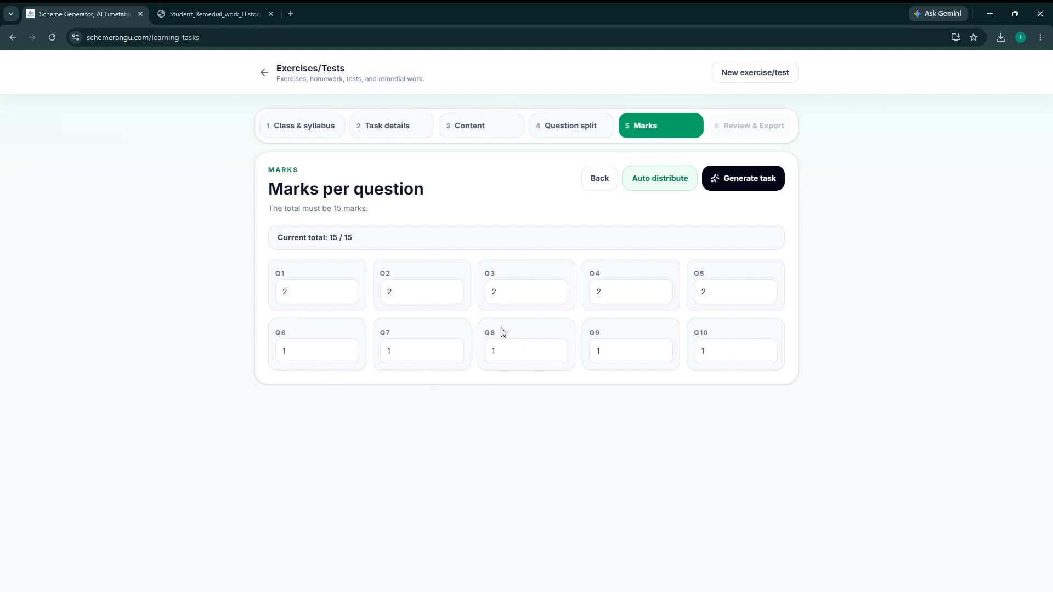
{"action": "left_click_drag", "start_coordinate": [290, 296], "coordinate": [245, 296]}
{"action": "type", "text": "1"}
{"action": "left_click_drag", "start_coordinate": [395, 289], "coordinate": [385, 292]}
{"action": "left_click_drag", "start_coordinate": [520, 287], "coordinate": [485, 298]}
{"action": "type", "text": "1"}
{"action": "left_click_drag", "start_coordinate": [620, 297], "coordinate": [580, 304]}
{"action": "type", "text": "2"}
{"action": "type", "text": "3"}
Give questions 9 and 10 two marks each and generate the task.
{"action": "triple_click", "coordinate": [353, 239]}
{"action": "double_click", "coordinate": [704, 357]}
{"action": "type", "text": "2"}
{"action": "double_click", "coordinate": [605, 358]}
{"action": "double_click", "coordinate": [606, 342]}
{"action": "left_click", "coordinate": [738, 180]}
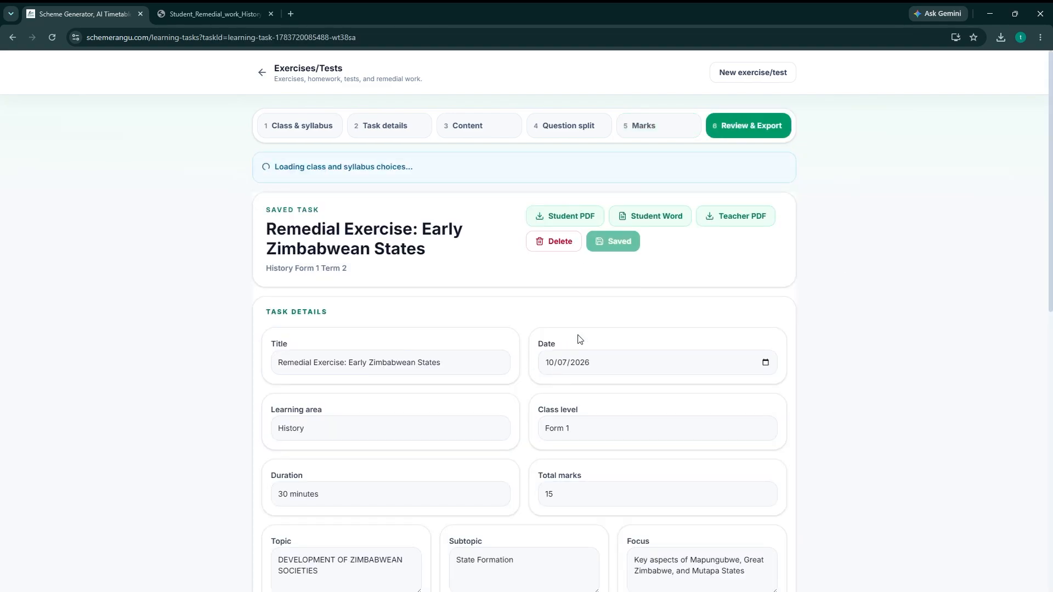
Examine the generated task's details, the front page instructions for learners and the student questions.
{"action": "scroll", "coordinate": [1037, 142], "scroll_direction": "down", "scroll_amount": 3}
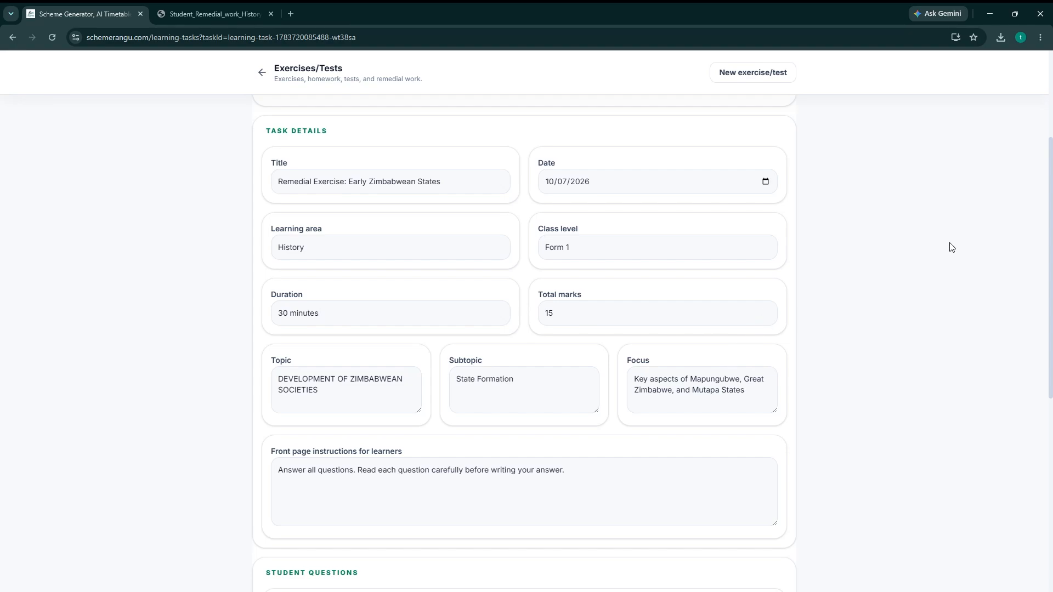
{"action": "left_click_drag", "start_coordinate": [1049, 204], "coordinate": [1050, 301]}
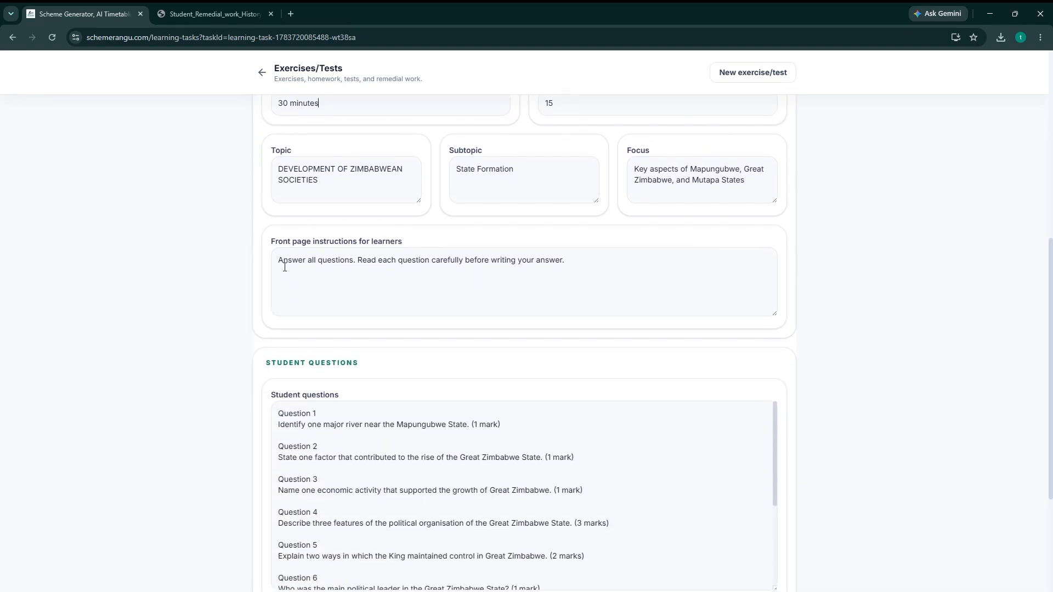
{"action": "left_click_drag", "start_coordinate": [284, 267], "coordinate": [581, 271]}
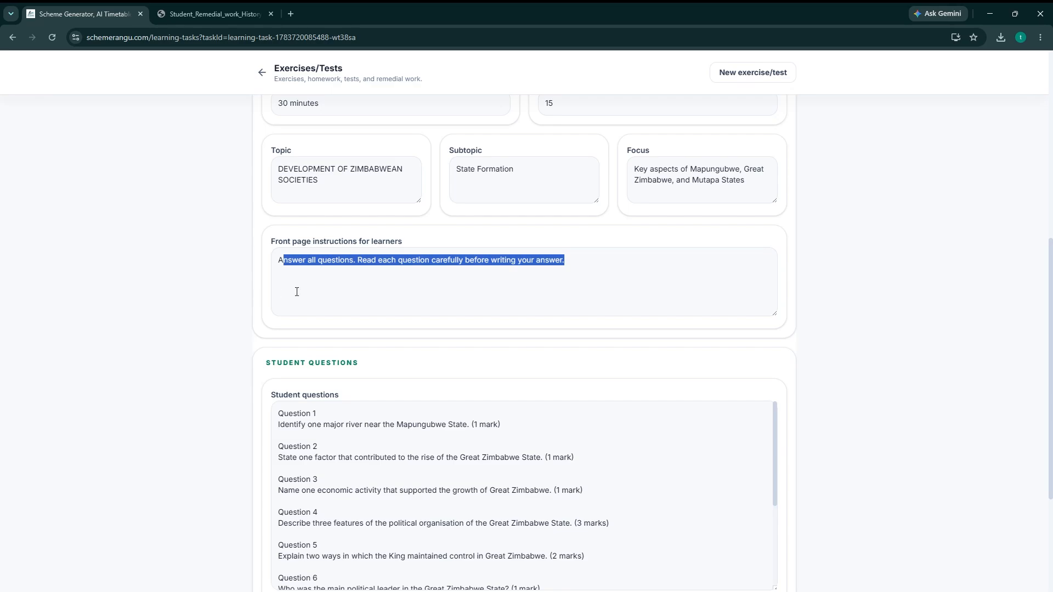
{"action": "left_click", "coordinate": [357, 260]}
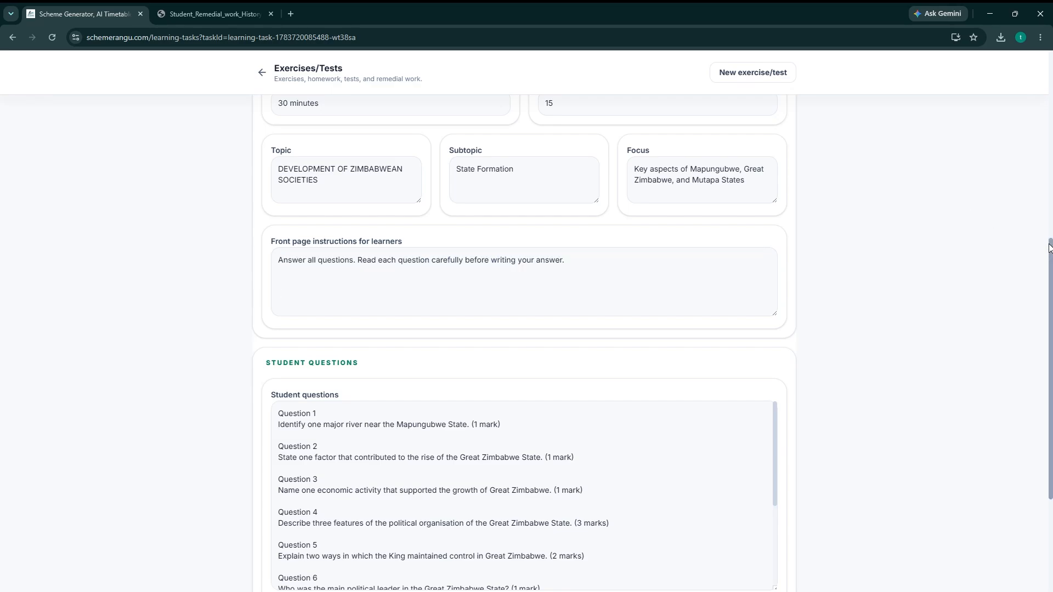
{"action": "scroll", "coordinate": [1049, 246], "scroll_direction": "down", "scroll_amount": 3}
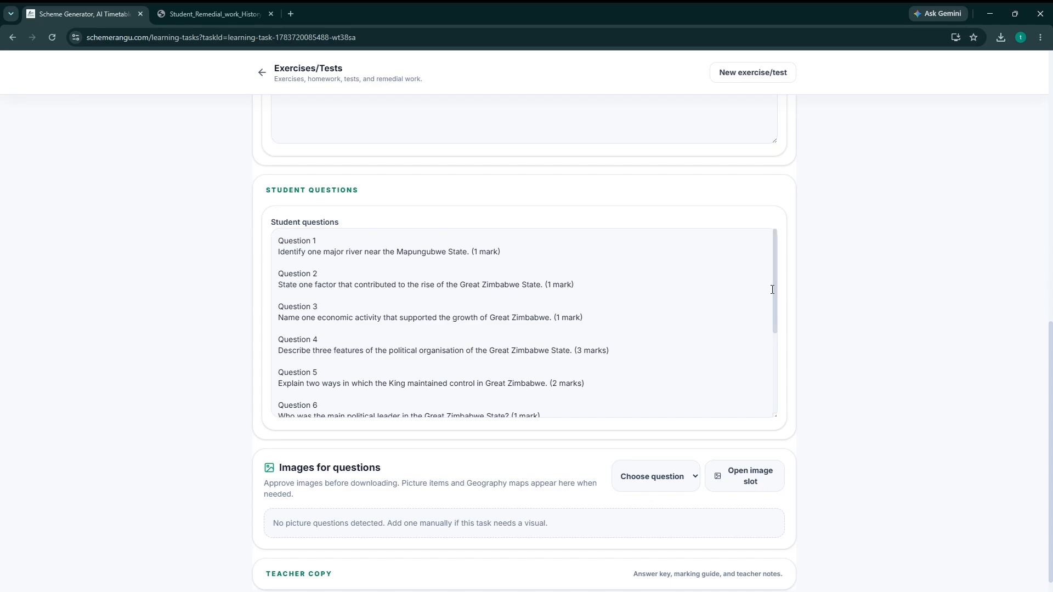
{"action": "scroll", "coordinate": [776, 307], "scroll_direction": "down", "scroll_amount": 3}
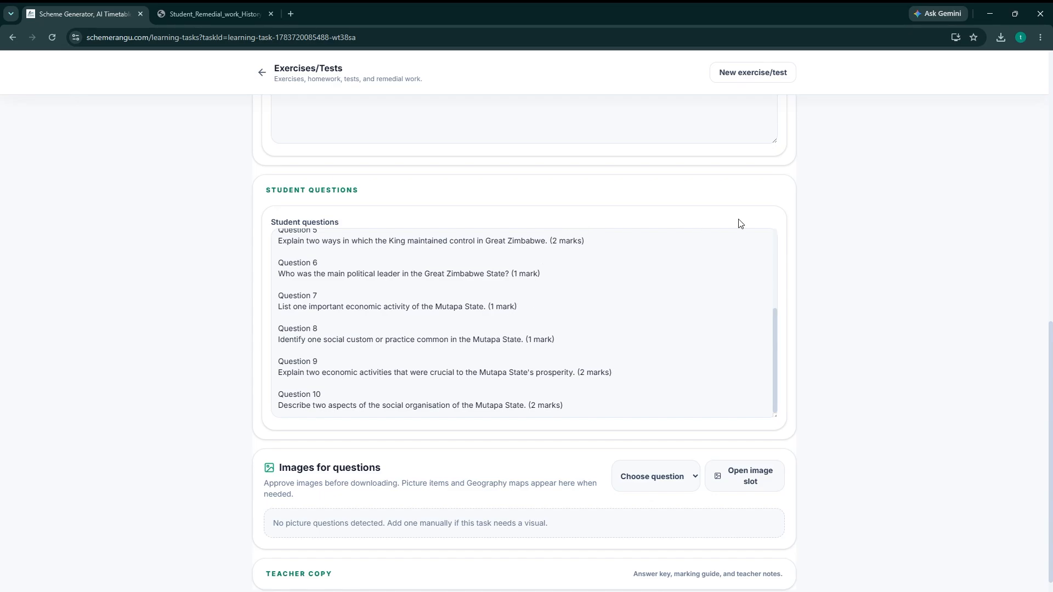
{"action": "scroll", "coordinate": [763, 252], "scroll_direction": "up", "scroll_amount": 4}
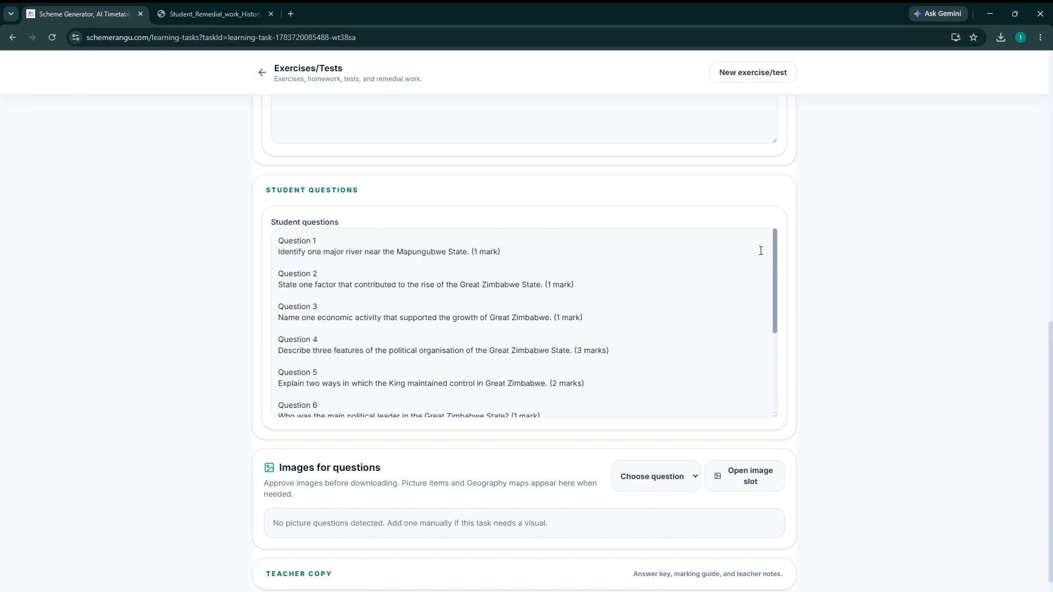
{"action": "scroll", "coordinate": [783, 336], "scroll_direction": "down", "scroll_amount": 4}
{"action": "scroll", "coordinate": [771, 307], "scroll_direction": "up", "scroll_amount": 3}
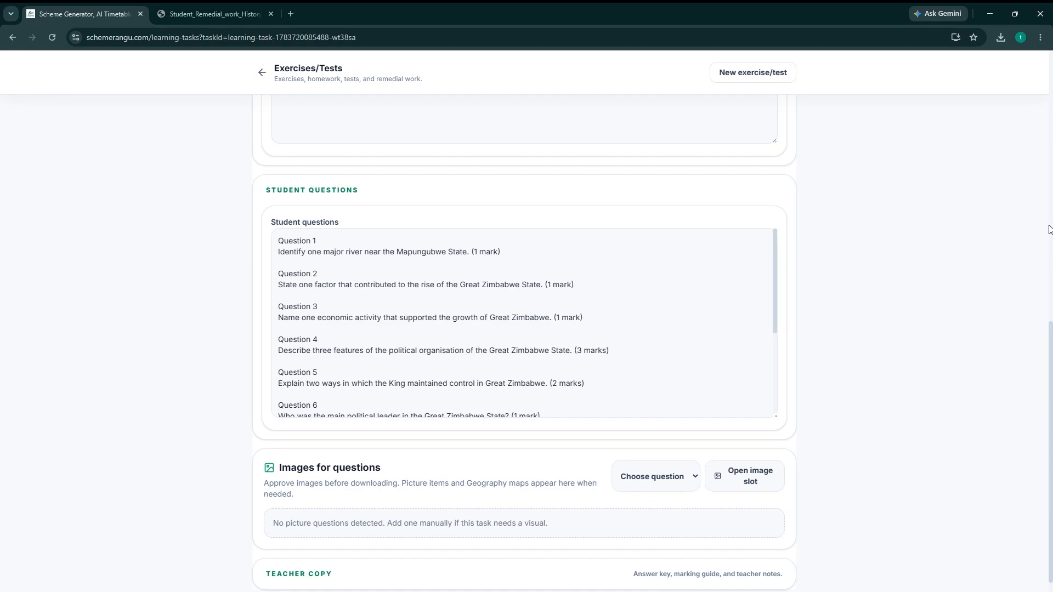
{"action": "scroll", "coordinate": [1050, 373], "scroll_direction": "down", "scroll_amount": 1}
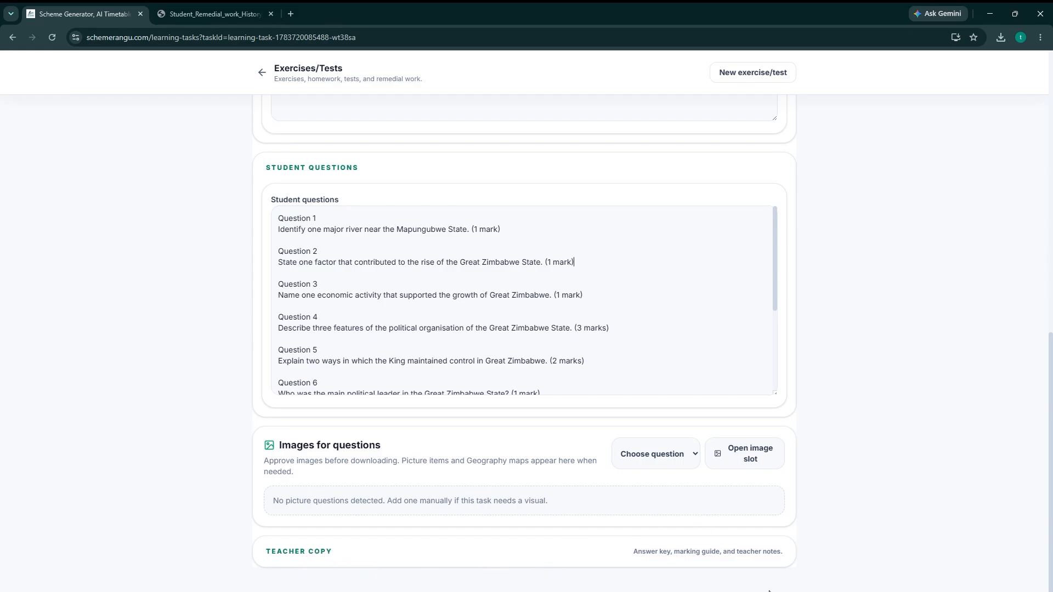
Expand the teacher copy section and examine its answer key and marking guide.
{"action": "left_click", "coordinate": [717, 563]}
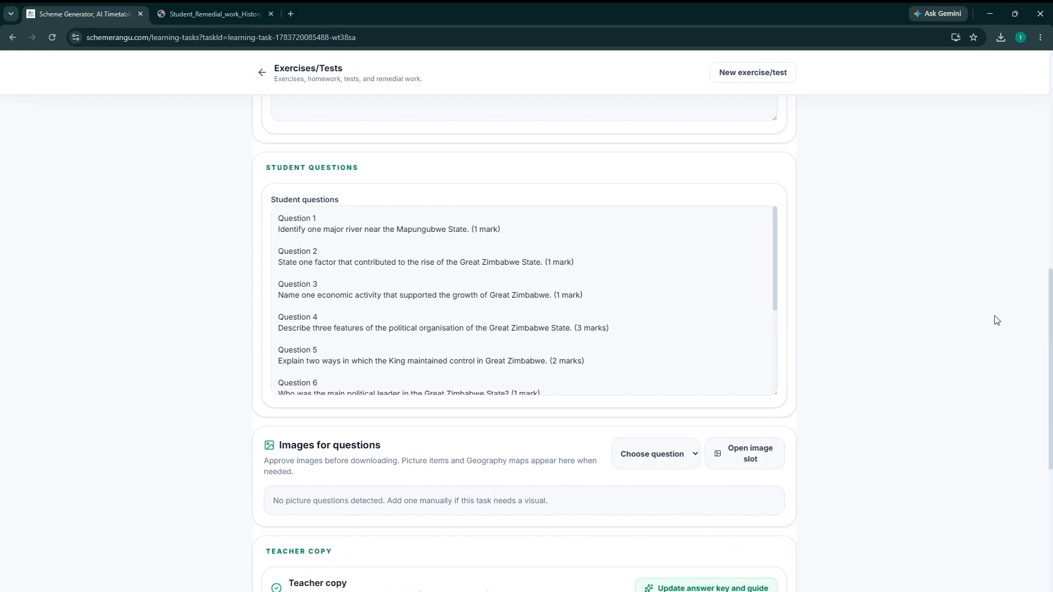
{"action": "left_click_drag", "start_coordinate": [1050, 306], "coordinate": [1052, 425]}
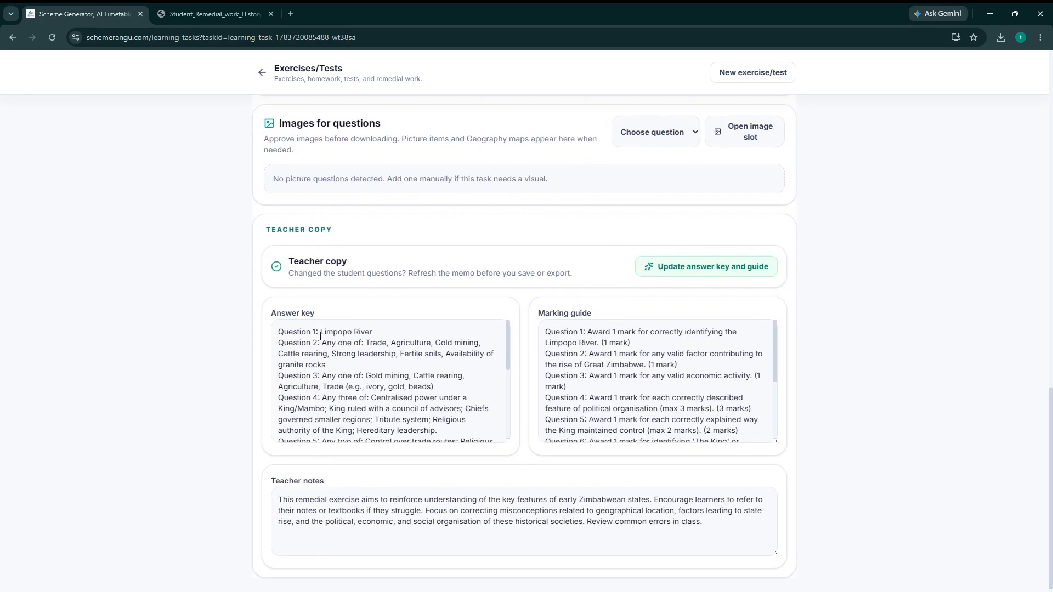
{"action": "left_click_drag", "start_coordinate": [538, 315], "coordinate": [598, 315]}
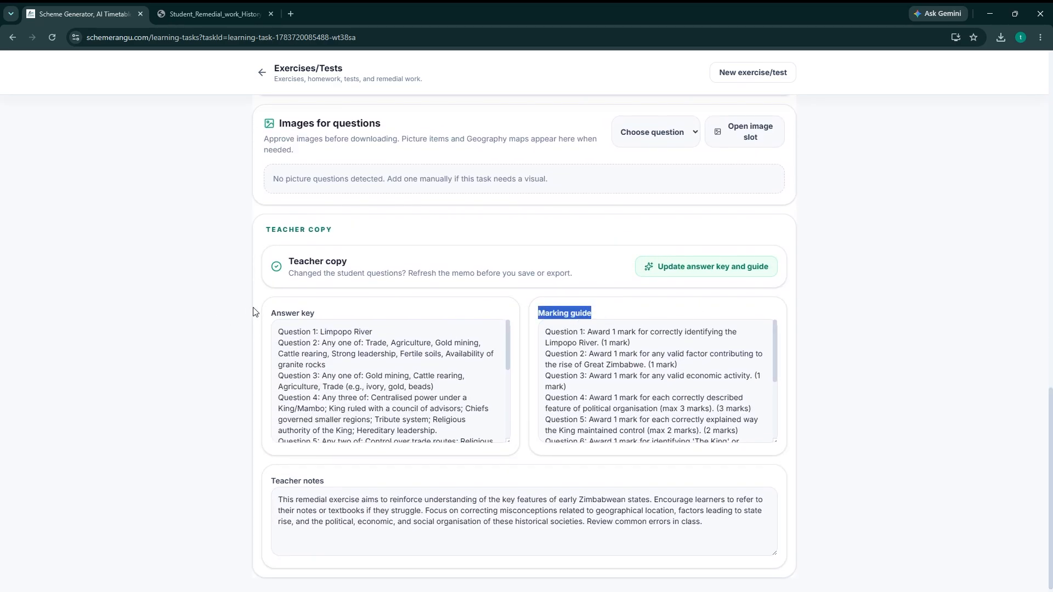
{"action": "left_click_drag", "start_coordinate": [269, 318], "coordinate": [327, 324]}
{"action": "left_click", "coordinate": [323, 333]}
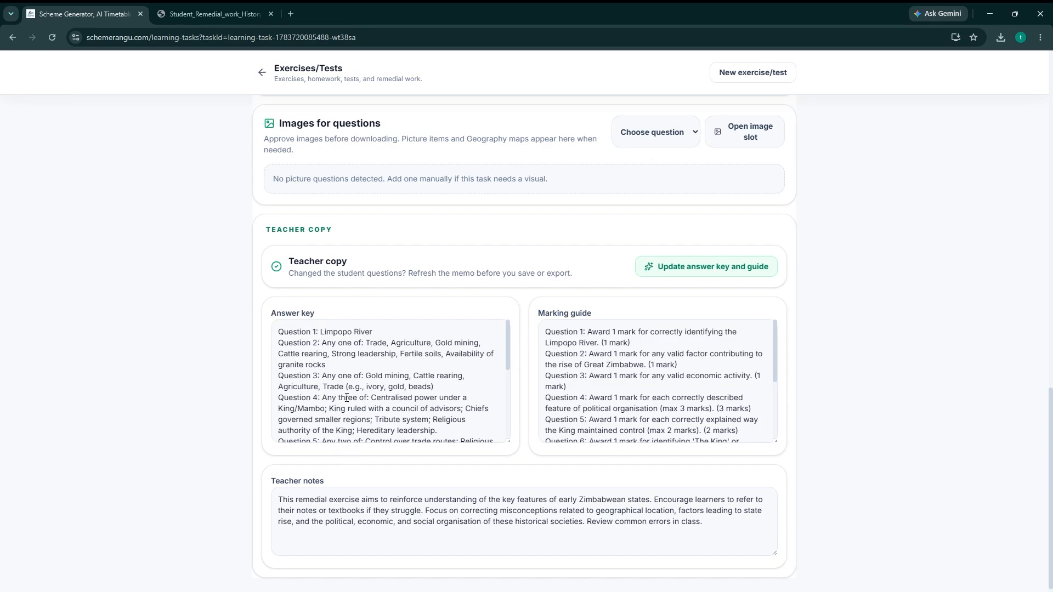
{"action": "scroll", "coordinate": [509, 378], "scroll_direction": "down", "scroll_amount": 5}
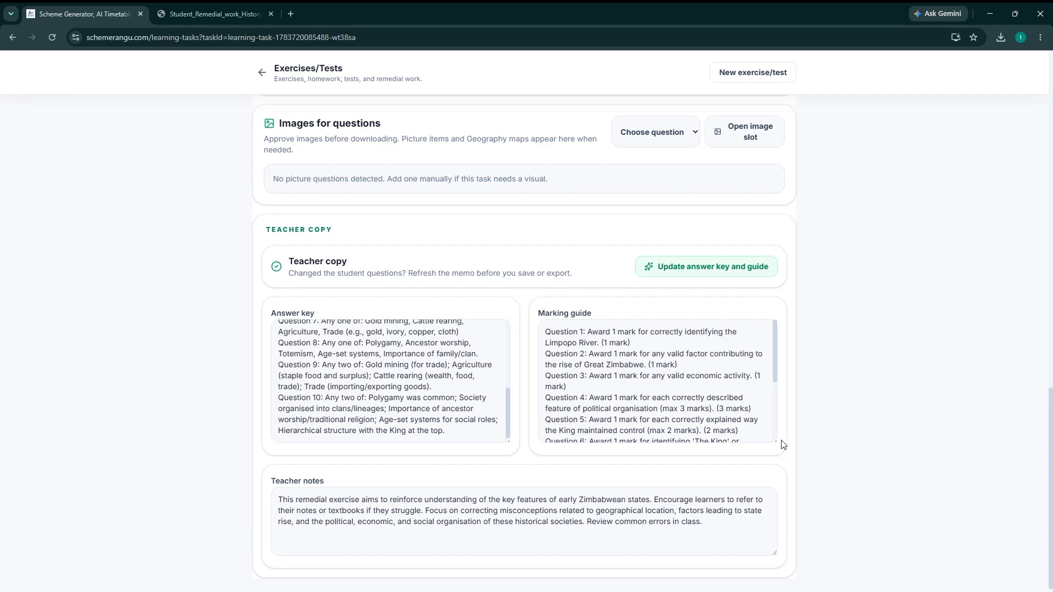
Export the student copy of the task as a PDF and review its instructions and questions.
{"action": "left_click_drag", "start_coordinate": [1050, 444], "coordinate": [1016, 101]}
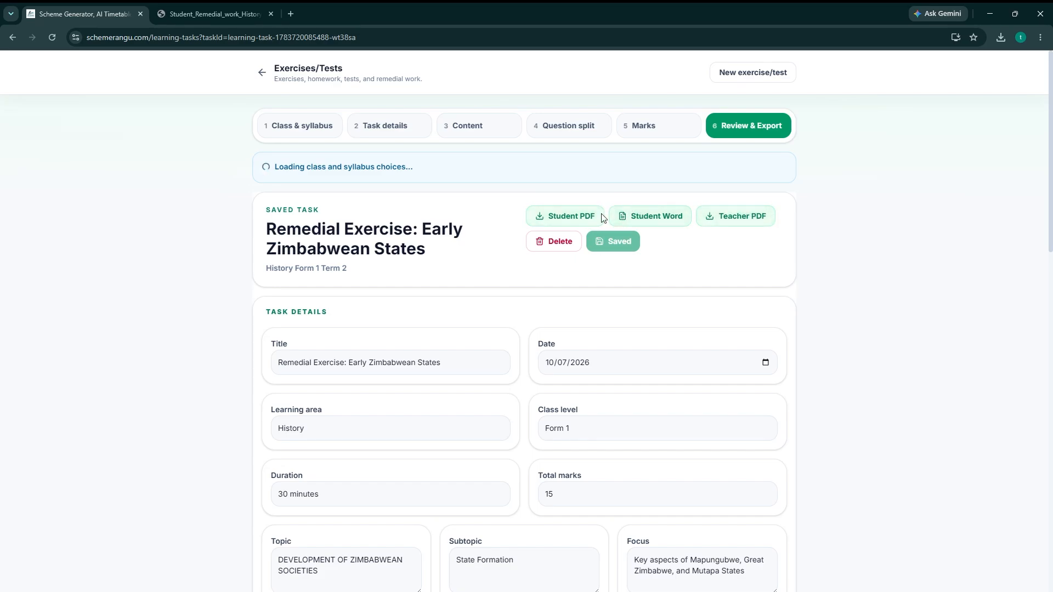
{"action": "left_click", "coordinate": [554, 221]}
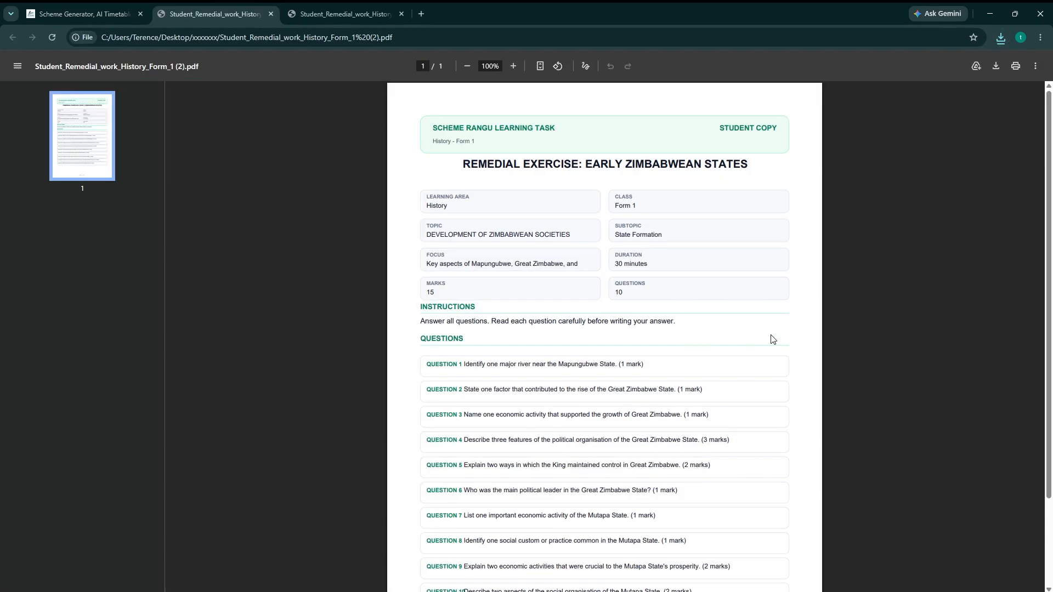
{"action": "left_click_drag", "start_coordinate": [1049, 232], "coordinate": [1049, 319]}
{"action": "left_click_drag", "start_coordinate": [460, 257], "coordinate": [594, 490]}
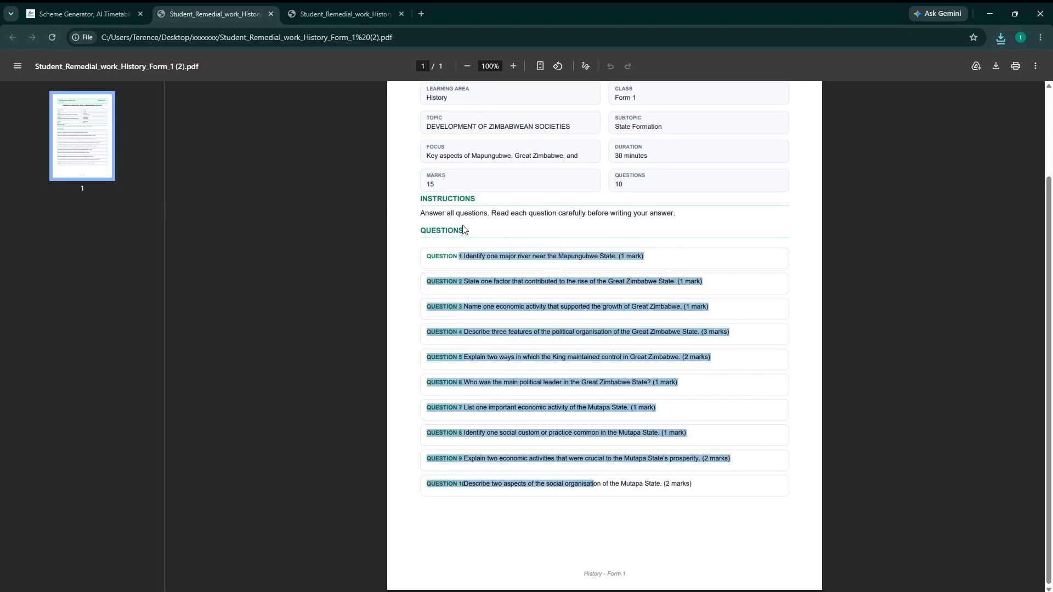
{"action": "left_click_drag", "start_coordinate": [446, 213], "coordinate": [616, 220]}
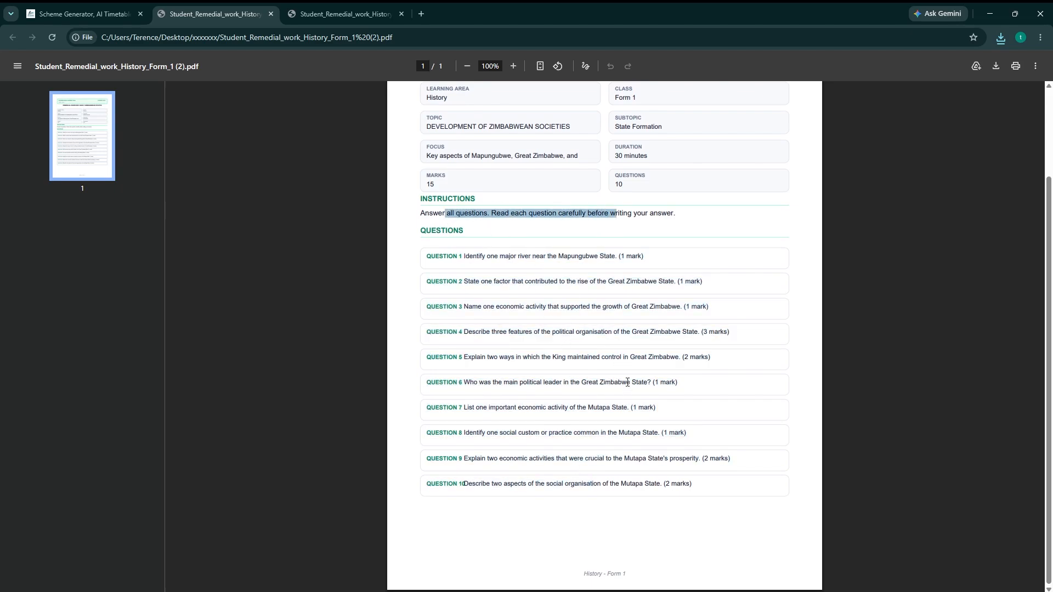
Return to the saved task and export the student copy as a Word document.
{"action": "left_click", "coordinate": [94, 15]}
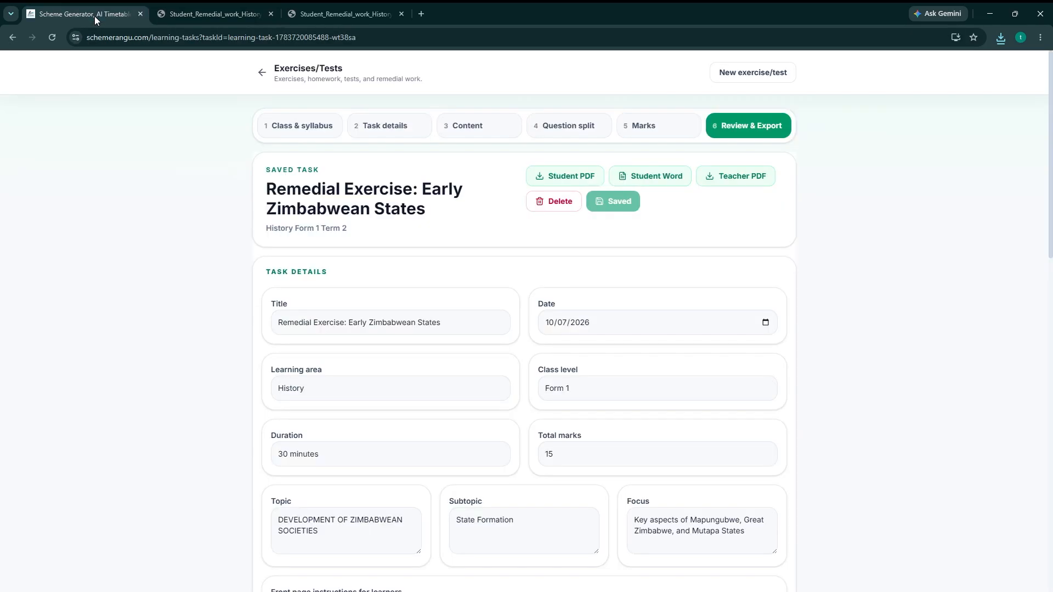
{"action": "left_click", "coordinate": [664, 178]}
{"action": "left_click", "coordinate": [894, 78]}
Export the teacher copy as a PDF and review its answer key, marking guide and teacher notes.
{"action": "left_click", "coordinate": [741, 182]}
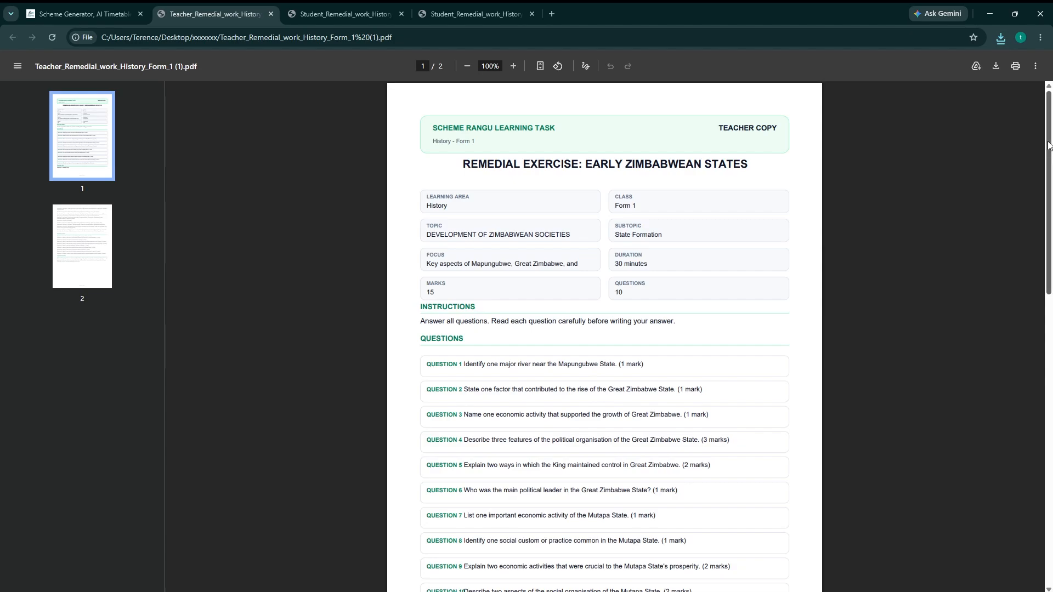
{"action": "left_click_drag", "start_coordinate": [1049, 146], "coordinate": [1051, 378]}
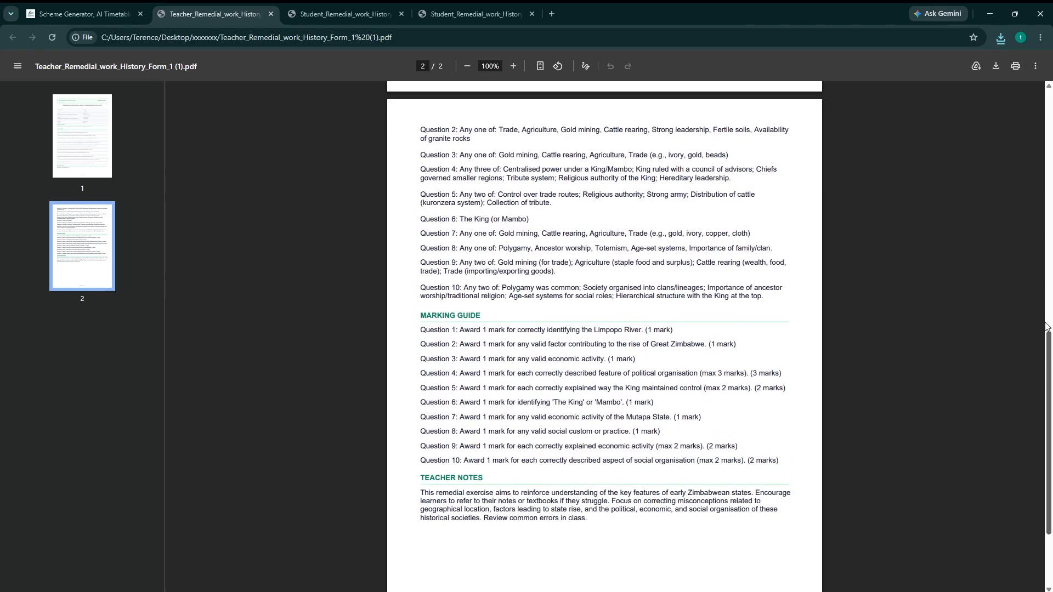
{"action": "scroll", "coordinate": [1046, 317], "scroll_direction": "up", "scroll_amount": 2}
{"action": "scroll", "coordinate": [1046, 317], "scroll_direction": "up", "scroll_amount": 1}
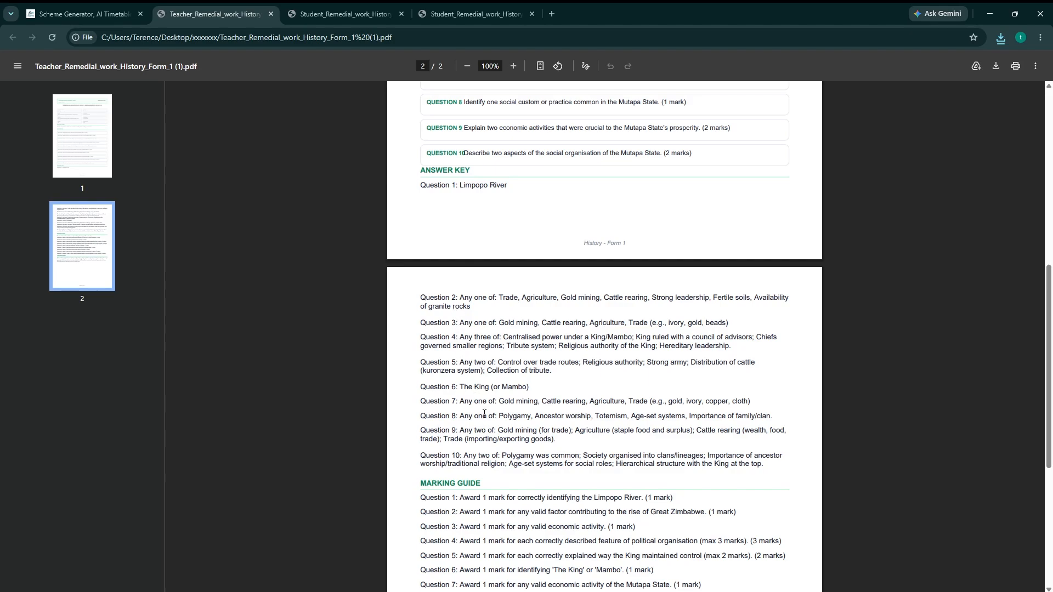
{"action": "scroll", "coordinate": [1049, 293], "scroll_direction": "down", "scroll_amount": 4}
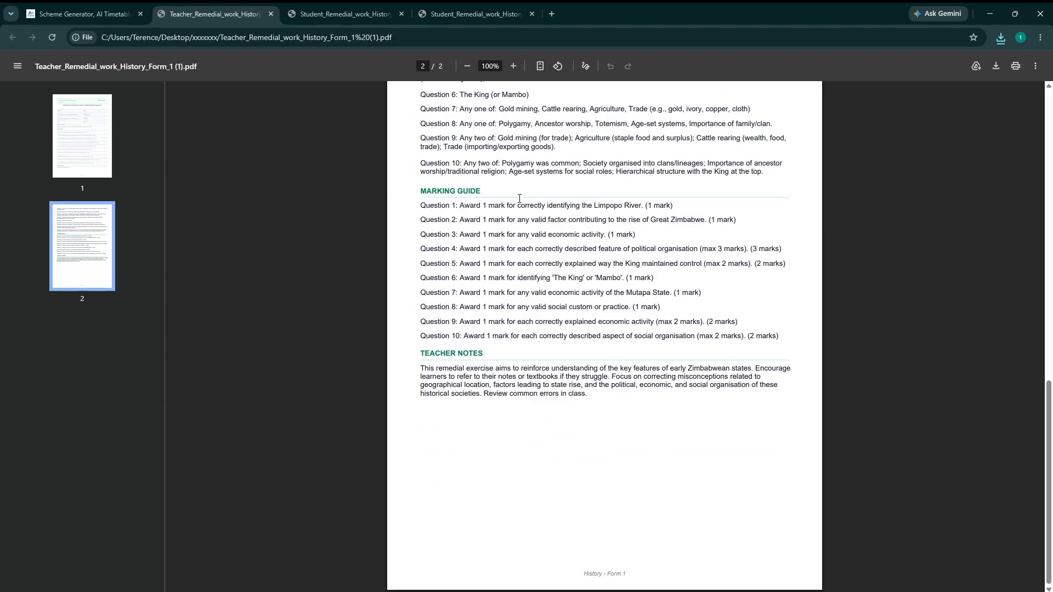
{"action": "left_click_drag", "start_coordinate": [420, 375], "coordinate": [582, 428]}
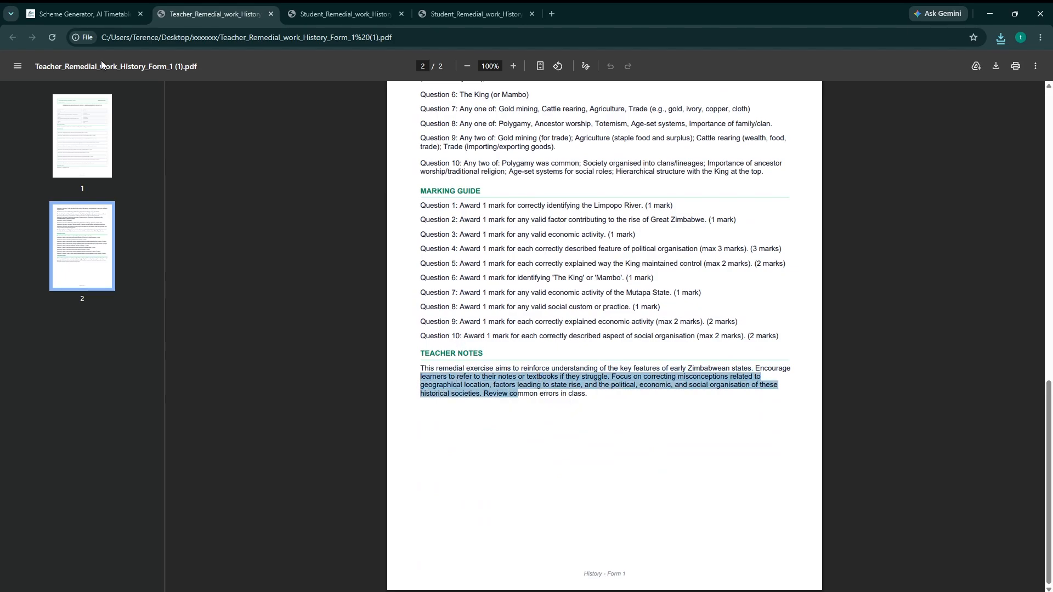
Return to the saved task and review the student questions, focusing on Question 9 about the Mutapa State's economic activities.
{"action": "left_click", "coordinate": [82, 18]}
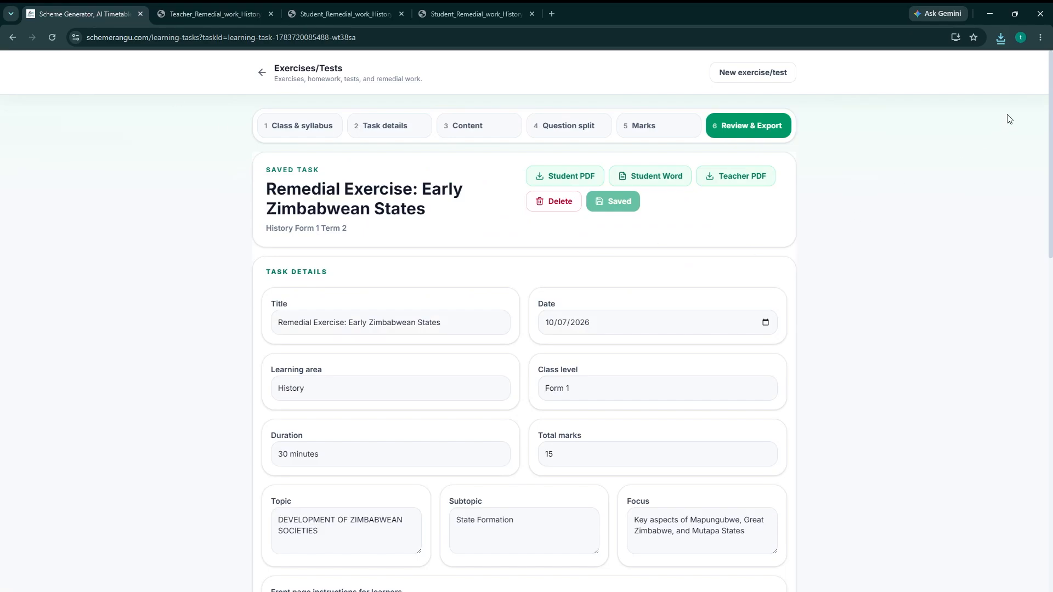
{"action": "left_click_drag", "start_coordinate": [1051, 115], "coordinate": [1051, 324]}
{"action": "scroll", "coordinate": [1048, 323], "scroll_direction": "down", "scroll_amount": 1}
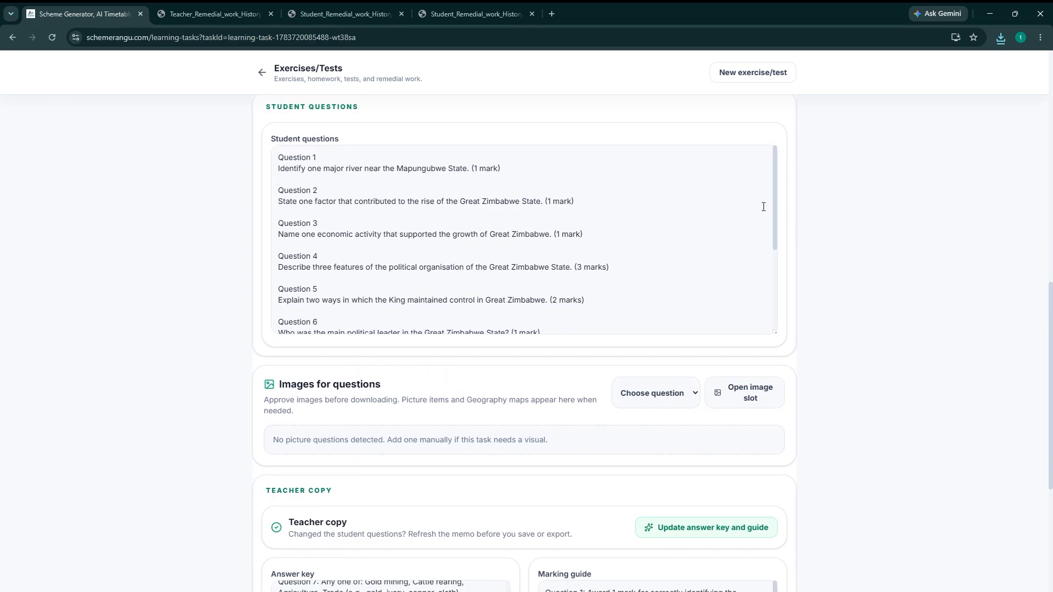
{"action": "left_click_drag", "start_coordinate": [775, 199], "coordinate": [782, 286]}
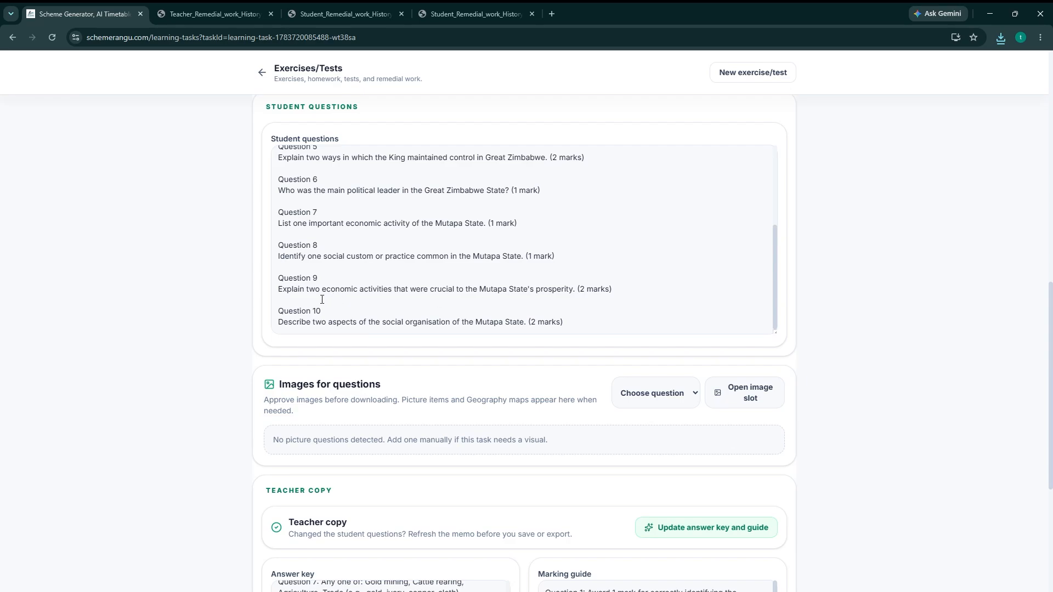
{"action": "left_click_drag", "start_coordinate": [279, 295], "coordinate": [575, 285]}
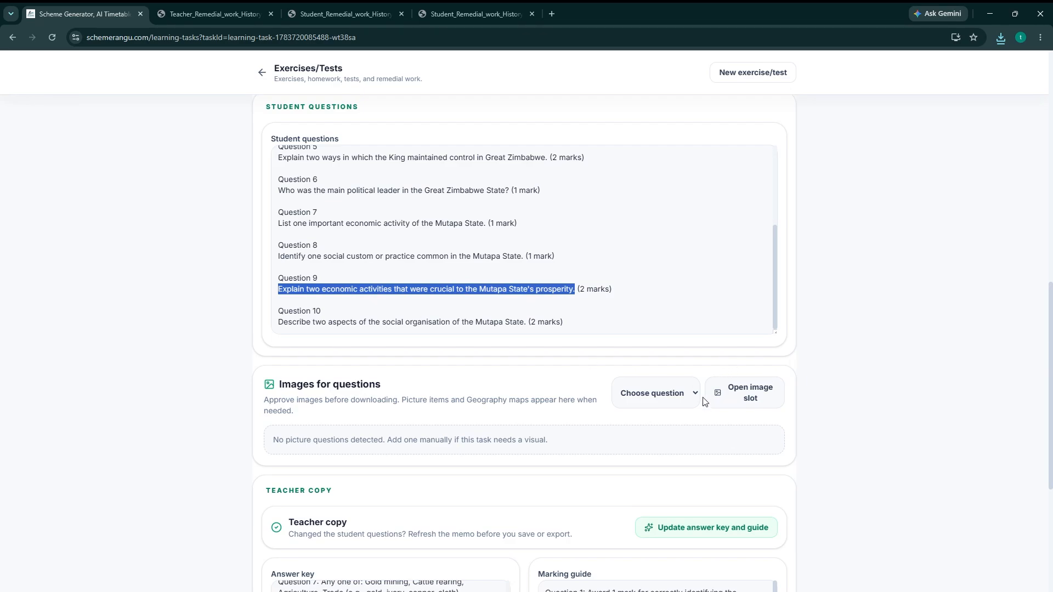
Open an image slot for Question 9 under the images for questions.
{"action": "left_click", "coordinate": [311, 384]}
{"action": "left_click_drag", "start_coordinate": [297, 385], "coordinate": [361, 386]}
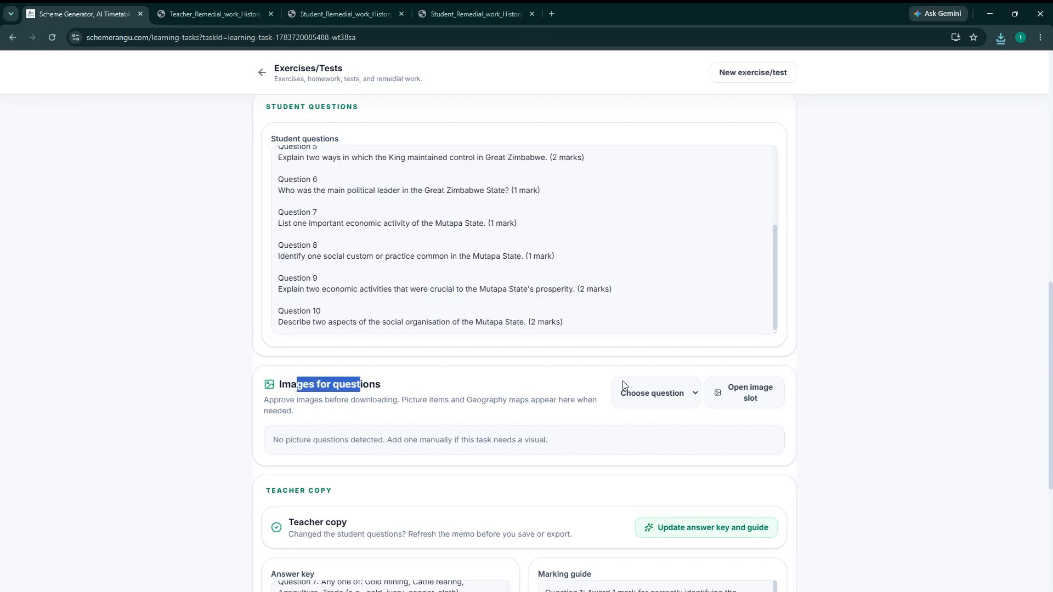
{"action": "left_click", "coordinate": [599, 388]}
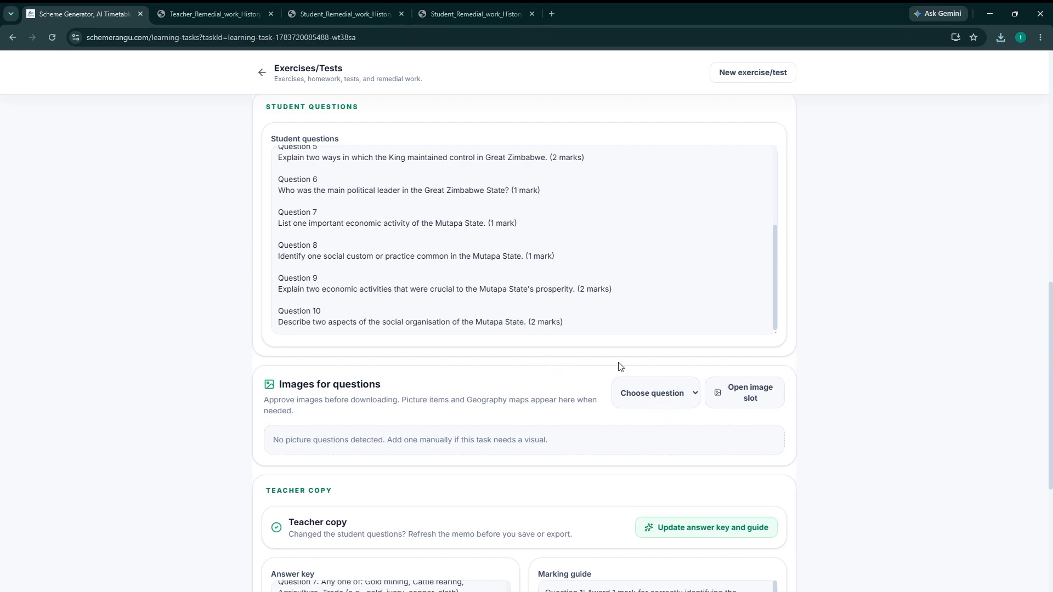
{"action": "left_click", "coordinate": [695, 394]}
{"action": "left_click", "coordinate": [636, 530]}
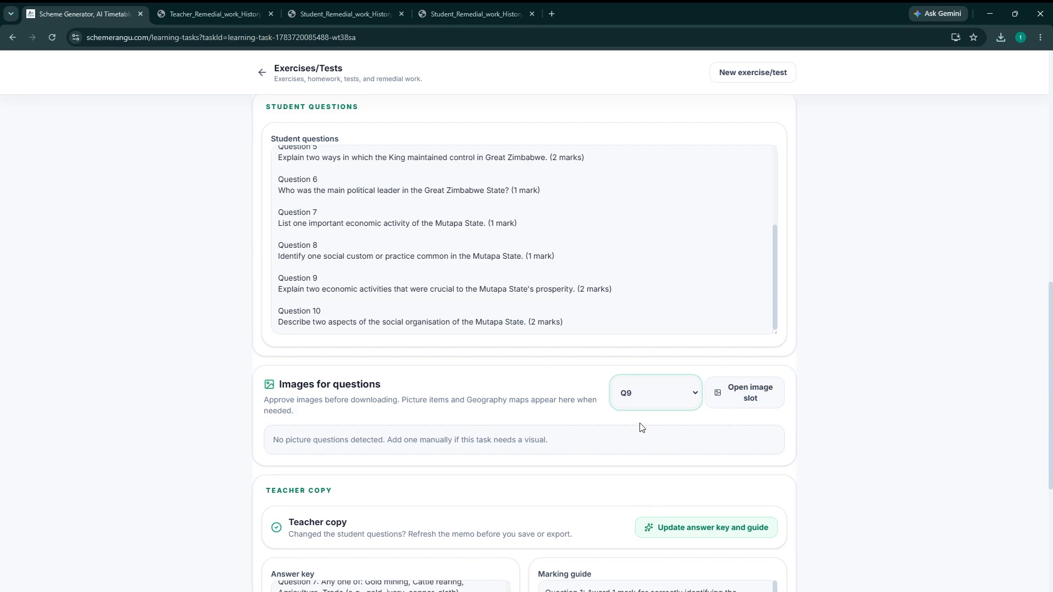
{"action": "left_click", "coordinate": [748, 395]}
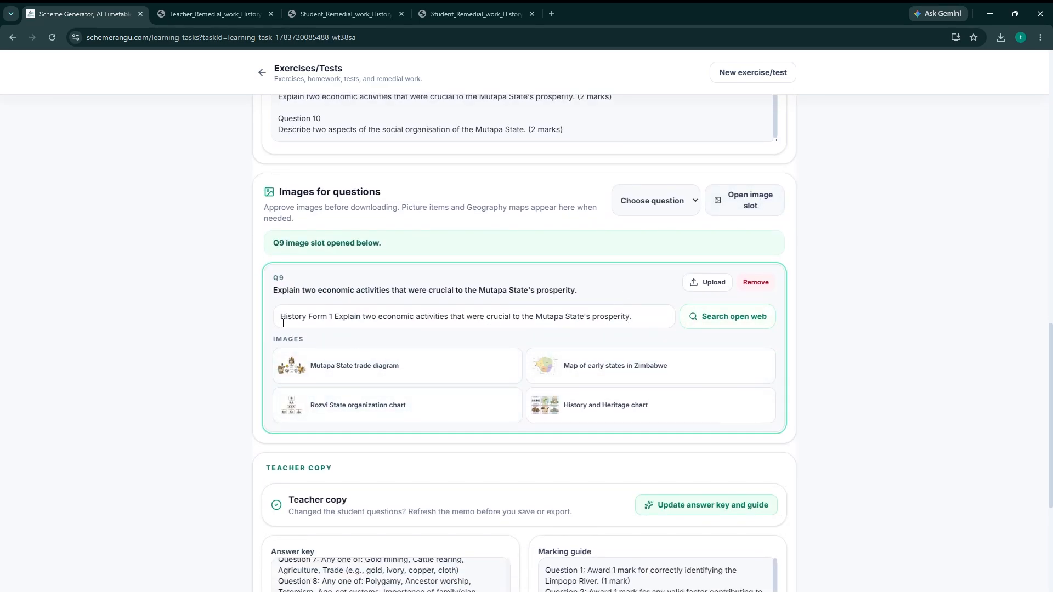
Clear the suggested image search text in the Question 9 slot.
{"action": "left_click_drag", "start_coordinate": [286, 320], "coordinate": [639, 310]}
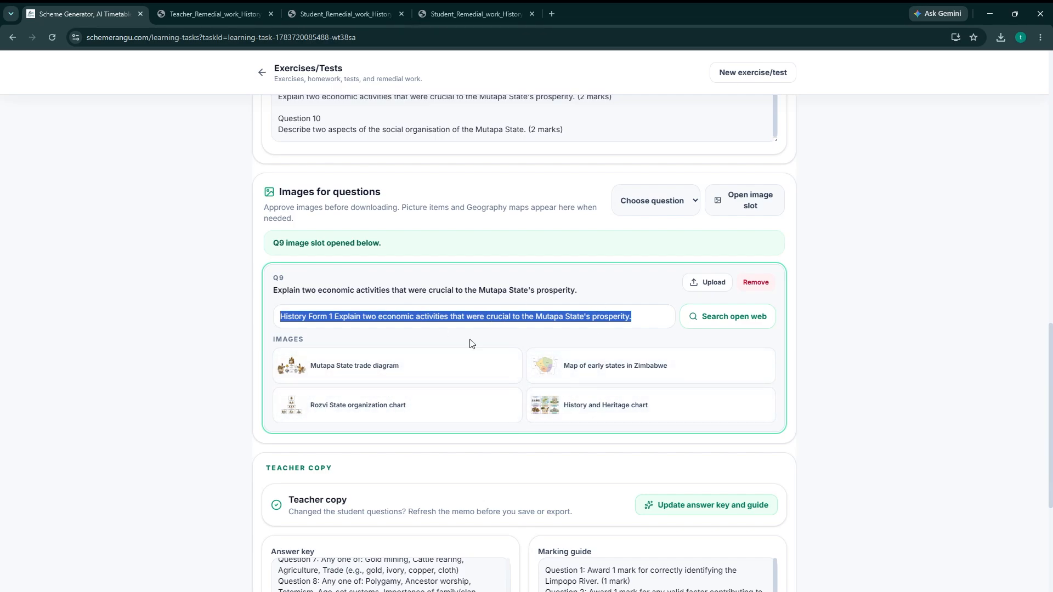
{"action": "left_click", "coordinate": [646, 315]}
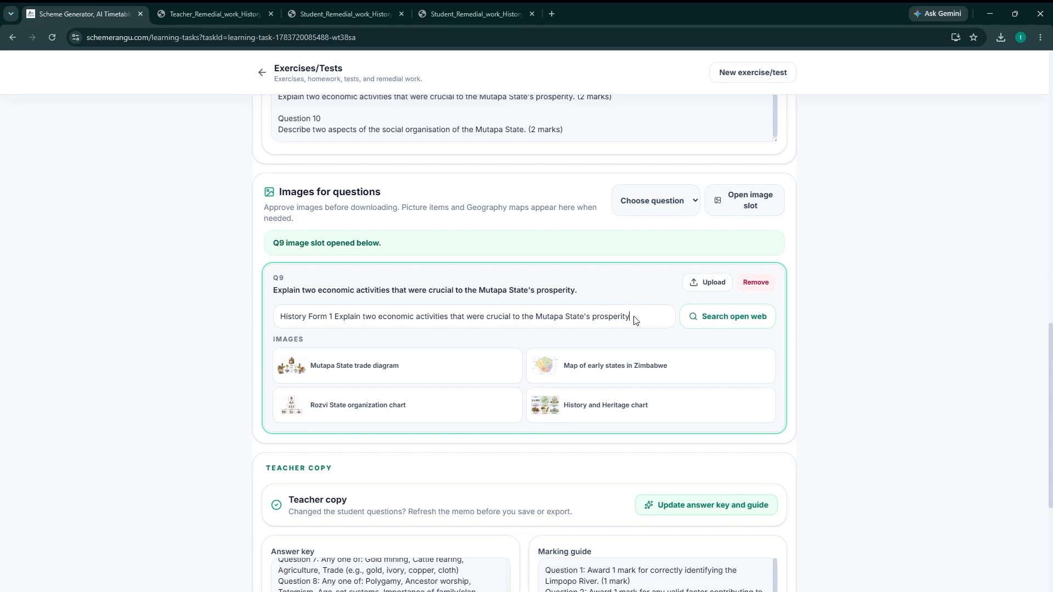
{"action": "key", "text": "ctrl+BackSpace"}
{"action": "key", "text": "ctrl+BackSpace"}
{"action": "key", "text": "ctrl+BackSpace"}
{"action": "key", "text": "ctrl+BackSpace"}
{"action": "key", "text": "ctrl+a"}
{"action": "key", "text": "BackSpace"}
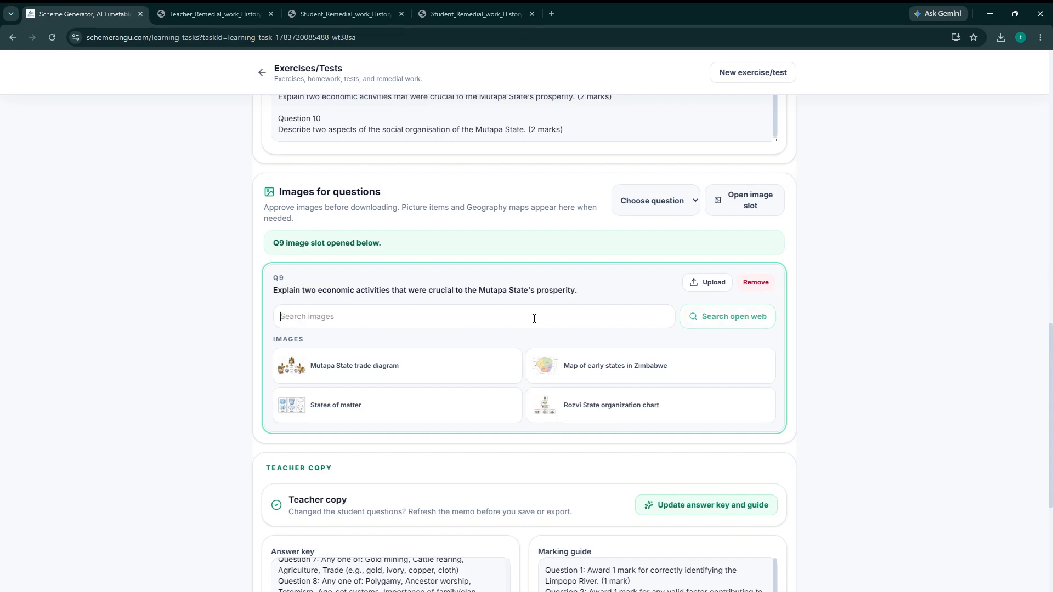
Search the open web for "mine" and approve the image "tin mine, Camborne, Cornwall: three" for Question 9.
{"action": "type", "text": "mine"}
{"action": "double_click", "coordinate": [290, 319]}
{"action": "key", "text": "BackSpace"}
{"action": "type", "text": "a"}
{"action": "left_click_drag", "start_coordinate": [296, 311], "coordinate": [266, 322]}
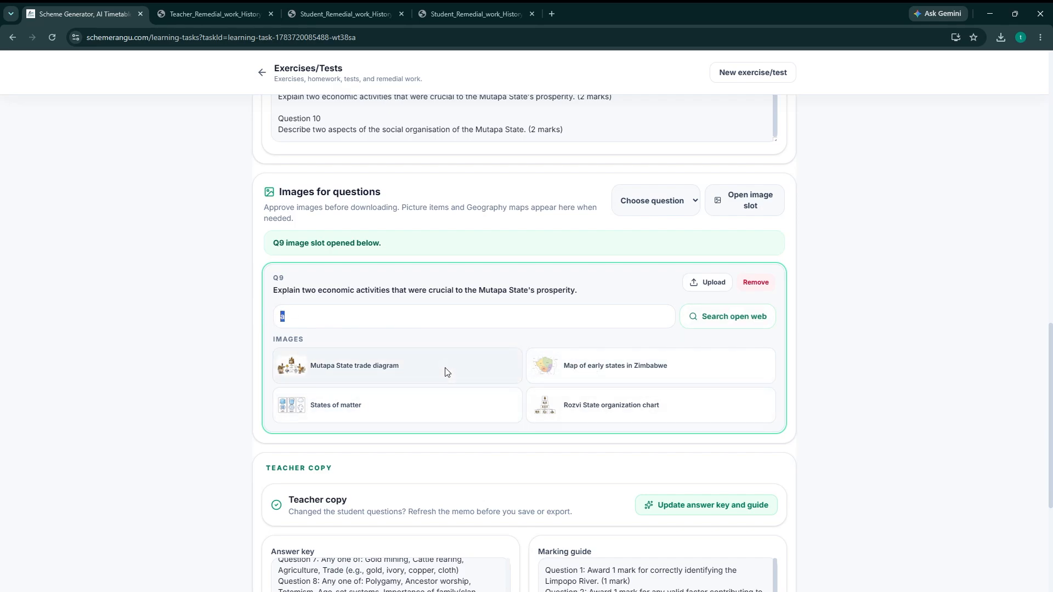
{"action": "type", "text": "mine"}
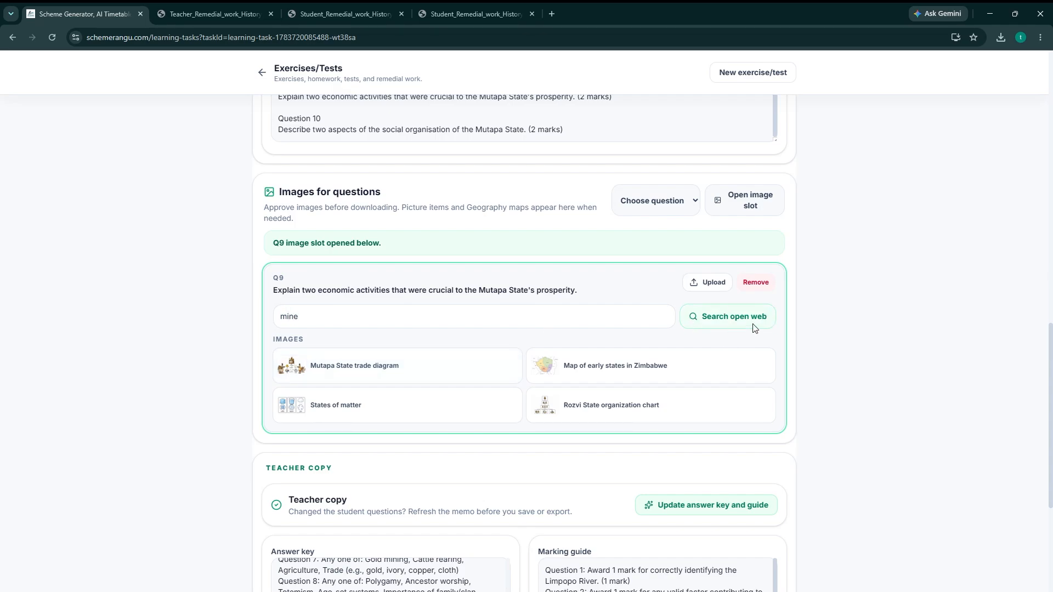
{"action": "left_click", "coordinate": [721, 320]}
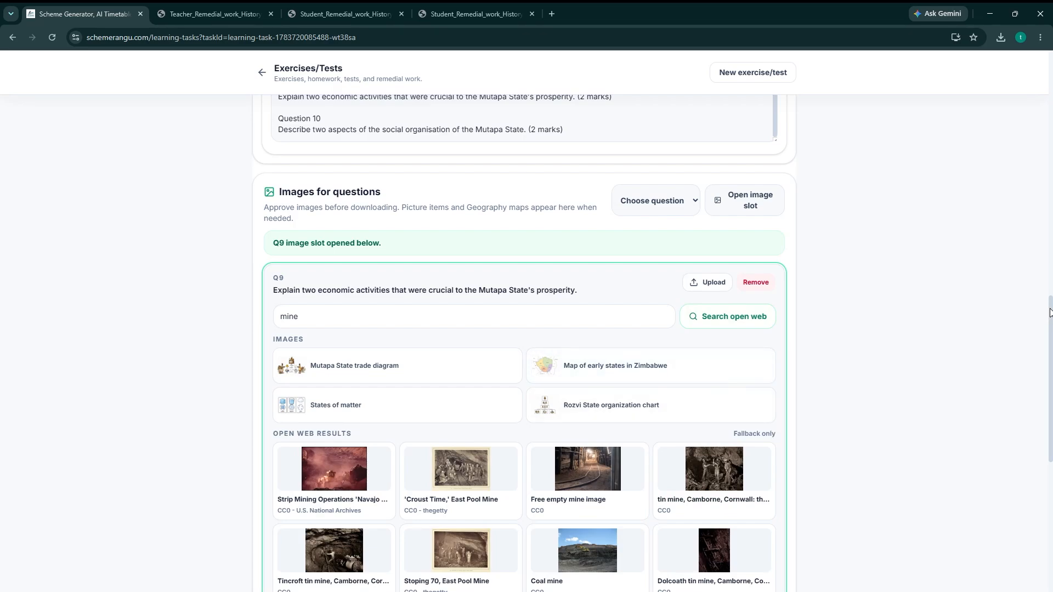
{"action": "scroll", "coordinate": [783, 435], "scroll_direction": "down", "scroll_amount": 2}
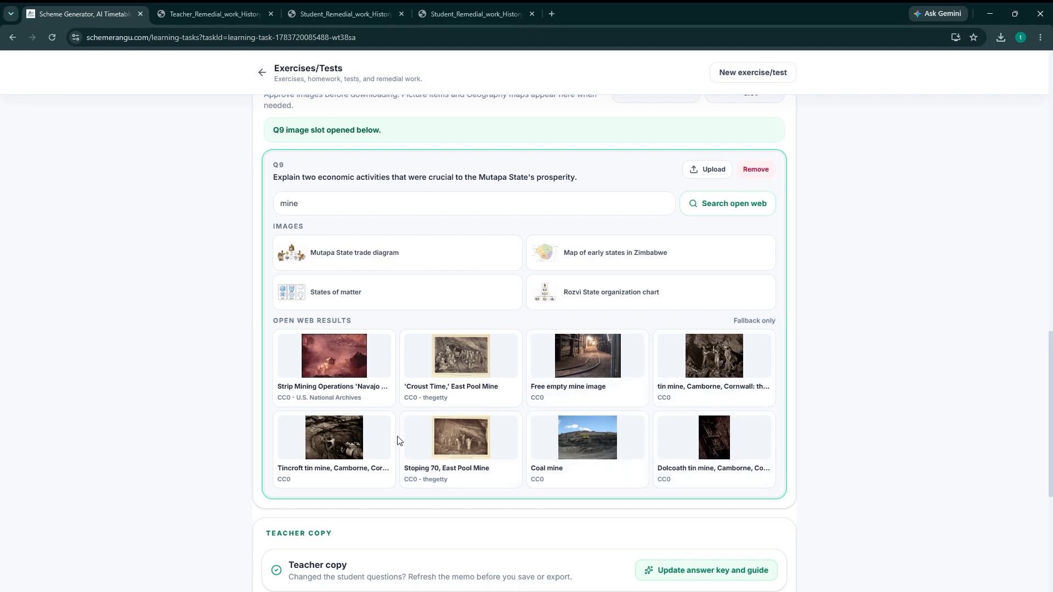
{"action": "left_click", "coordinate": [715, 357]}
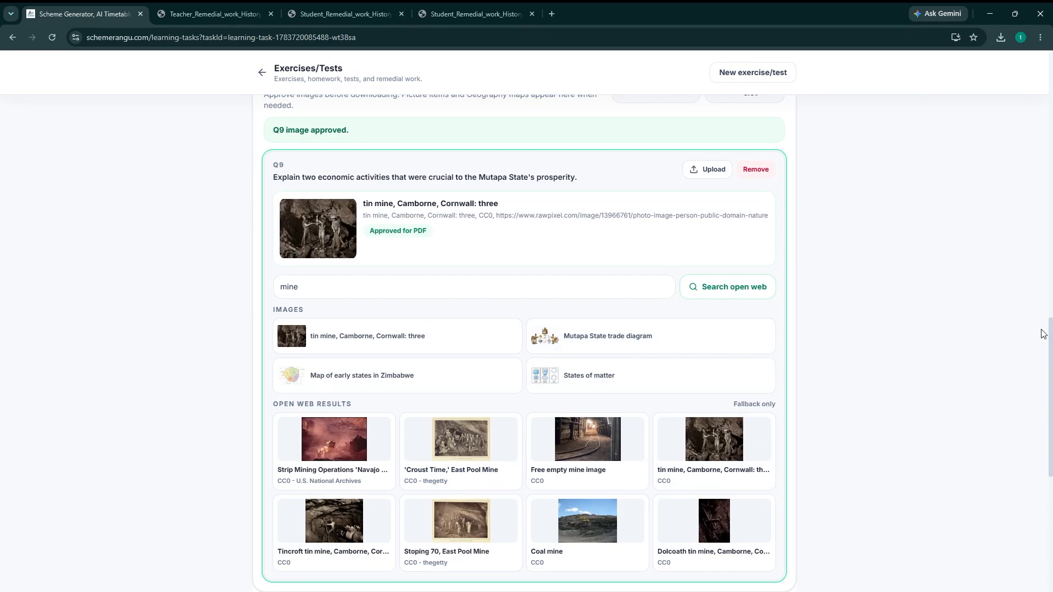
Open an image slot for Question 2 and approve the suggested "Map of early states in Zimbabwe" image.
{"action": "scroll", "coordinate": [1049, 311], "scroll_direction": "up", "scroll_amount": 2}
{"action": "scroll", "coordinate": [1049, 312], "scroll_direction": "up", "scroll_amount": 1}
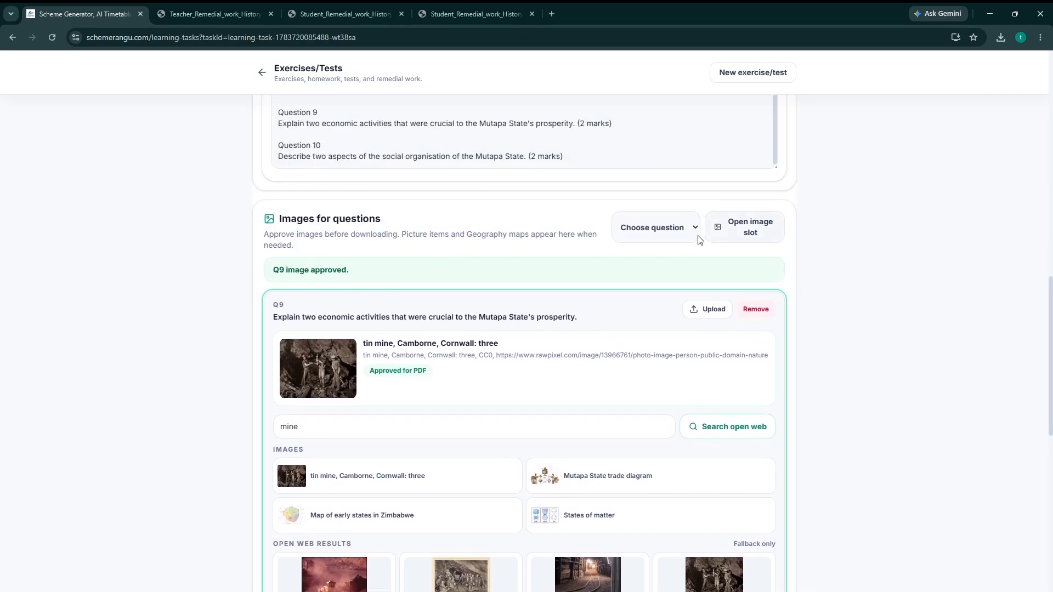
{"action": "left_click", "coordinate": [636, 280]}
{"action": "left_click", "coordinate": [751, 228]}
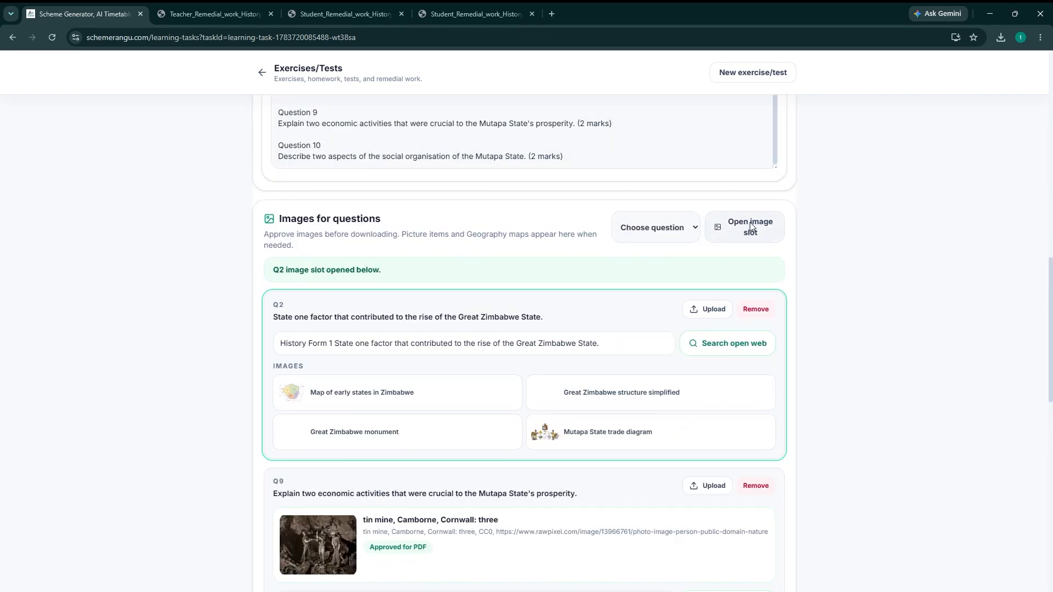
{"action": "left_click", "coordinate": [375, 378]}
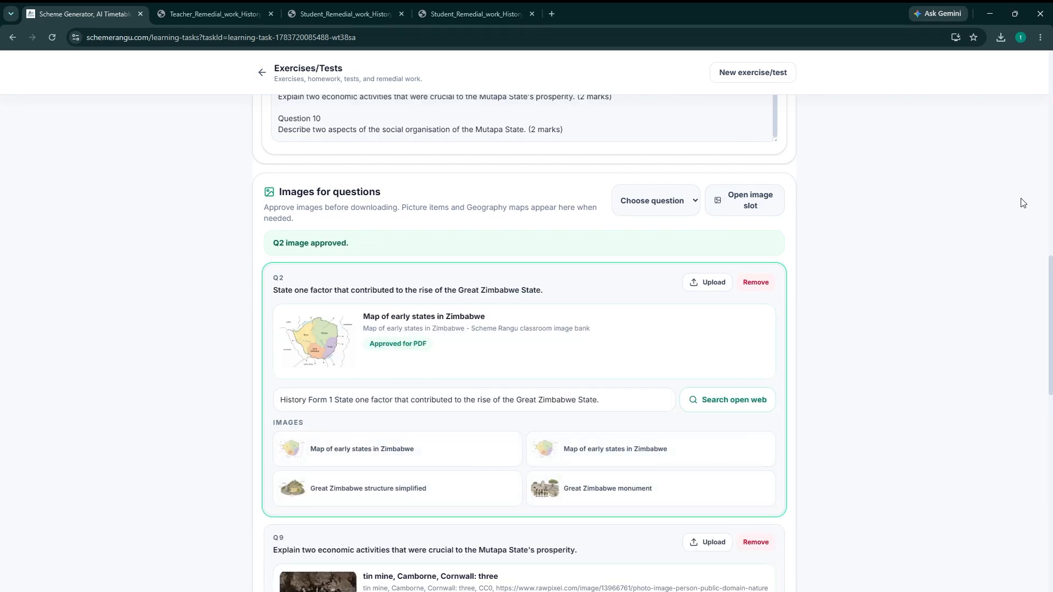
Export the illustrated student copy as a PDF and review its question images and the mine picture's source caption.
{"action": "left_click_drag", "start_coordinate": [1050, 167], "coordinate": [1045, 59]}
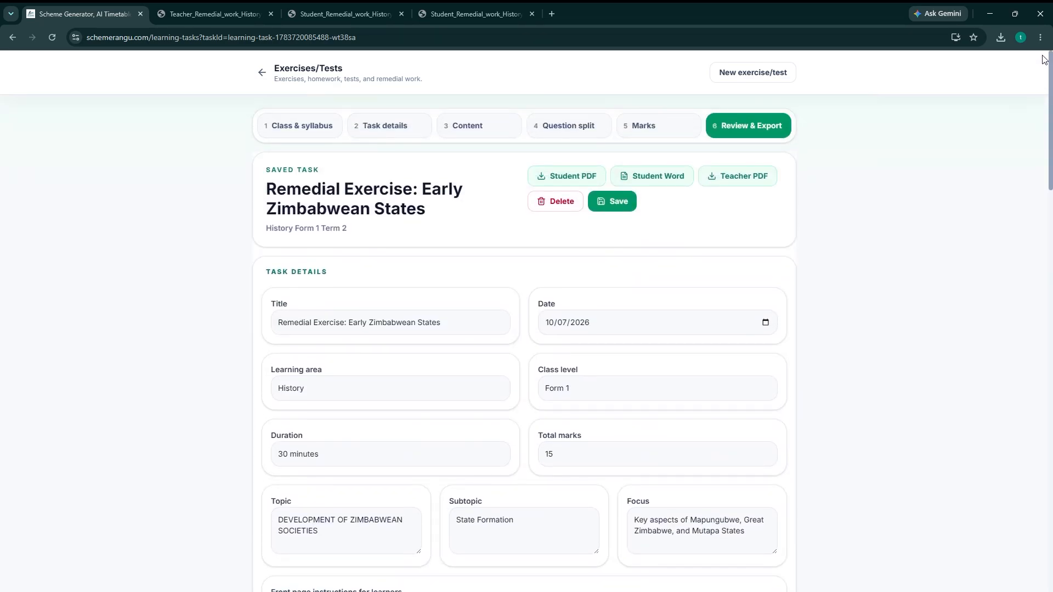
{"action": "left_click", "coordinate": [573, 176]}
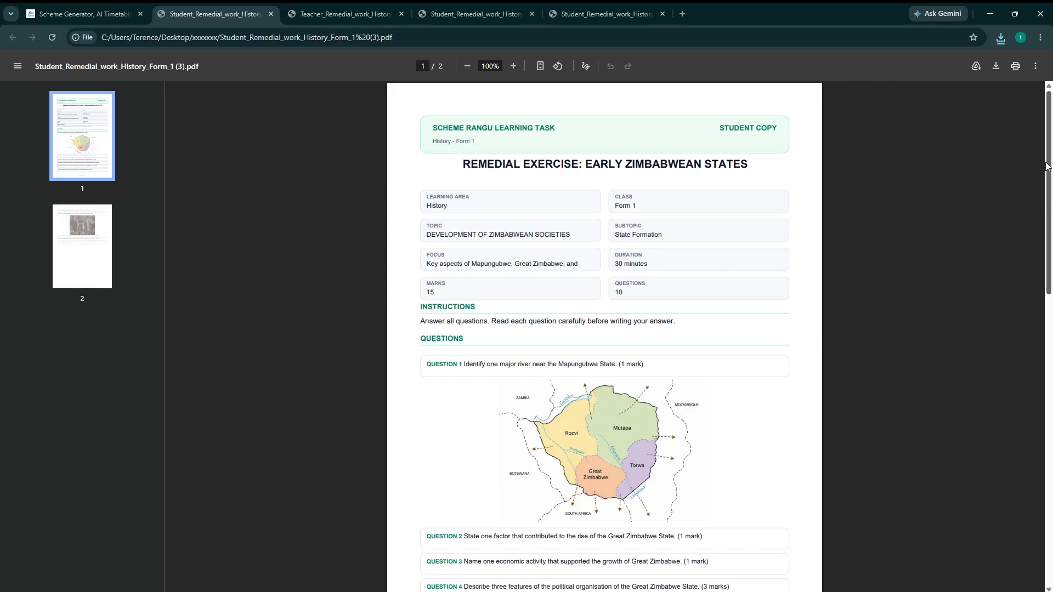
{"action": "left_click_drag", "start_coordinate": [1048, 167], "coordinate": [1049, 385]}
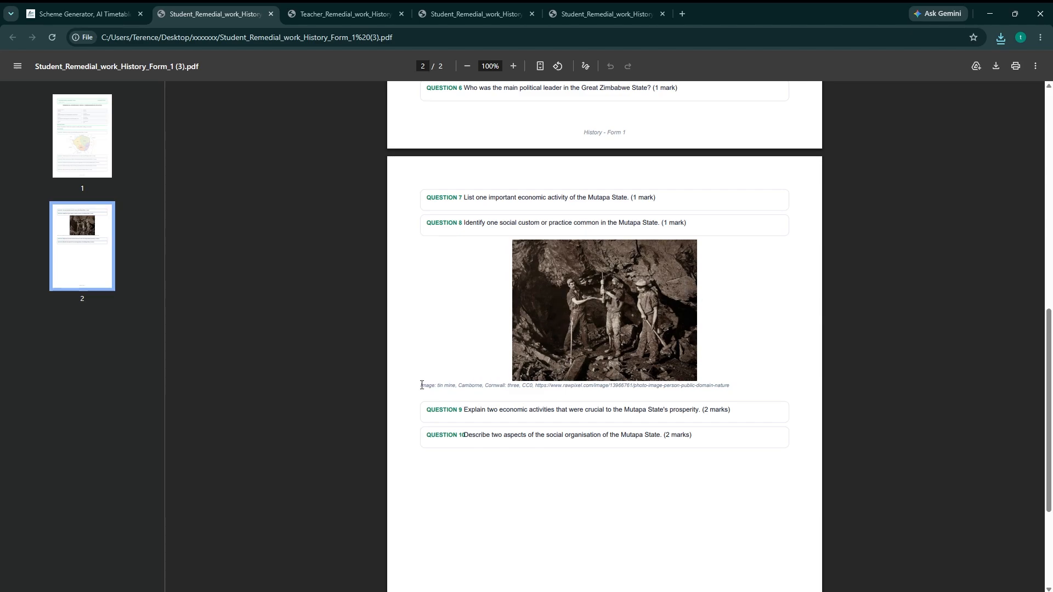
{"action": "left_click_drag", "start_coordinate": [418, 387], "coordinate": [651, 384]}
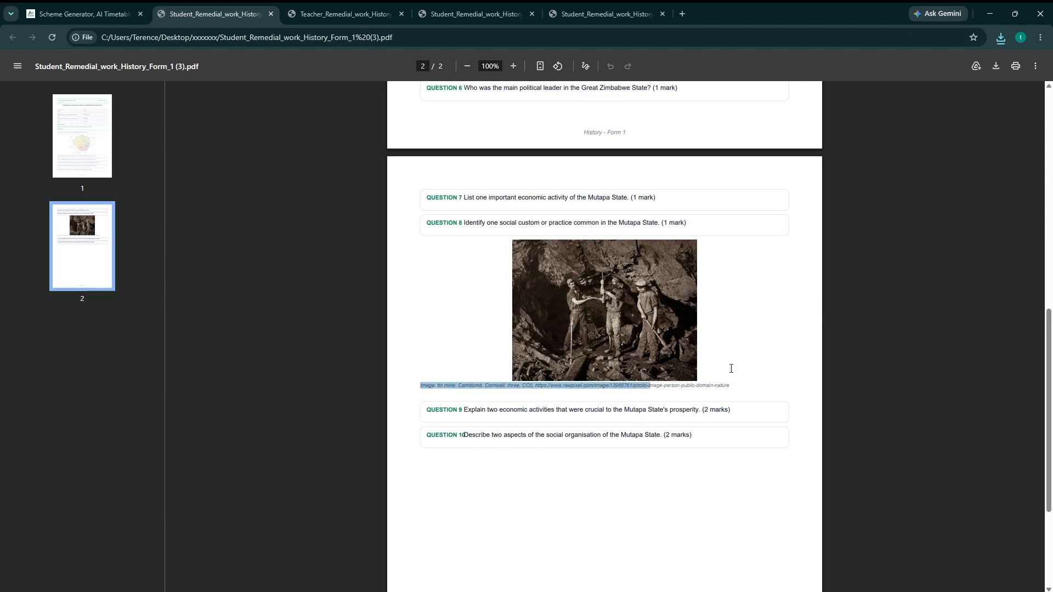
{"action": "left_click_drag", "start_coordinate": [742, 387], "coordinate": [731, 388]}
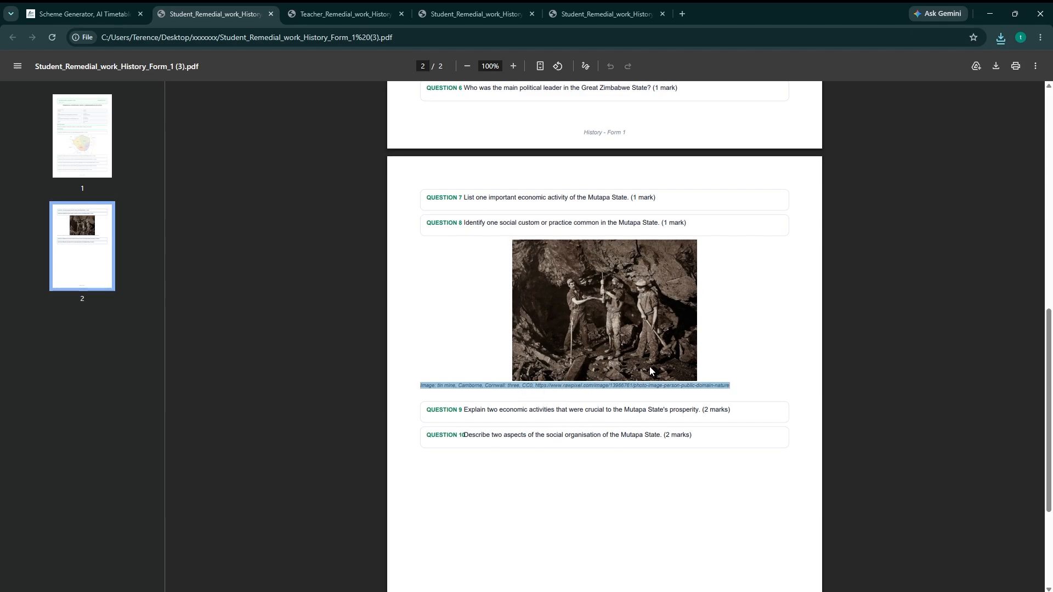
{"action": "left_click", "coordinate": [739, 390]}
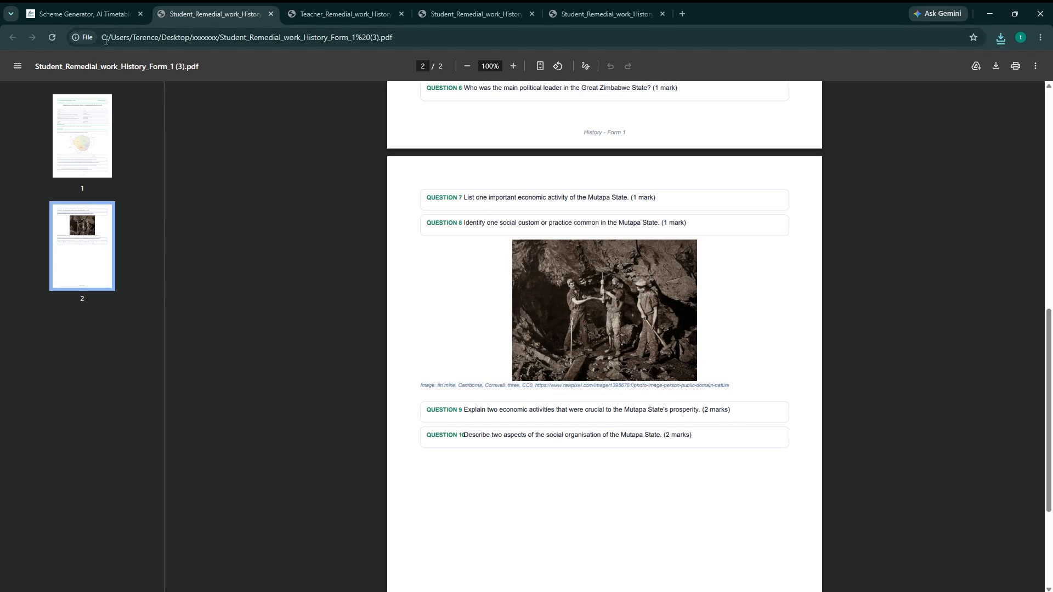
Return to the task, go back to the dashboard and start a new exercise/test.
{"action": "left_click", "coordinate": [90, 14]}
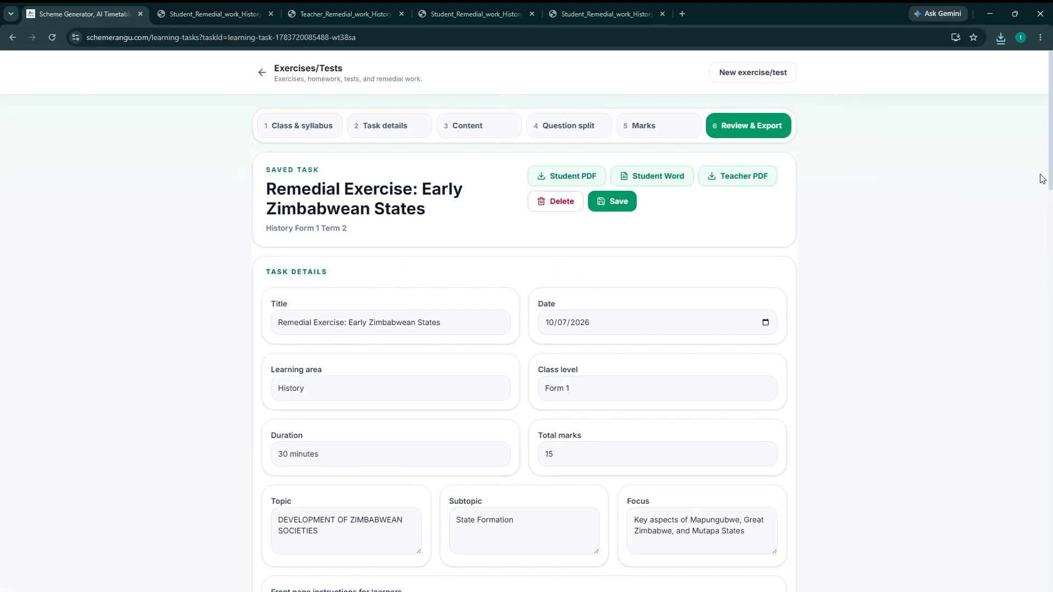
{"action": "left_click_drag", "start_coordinate": [1050, 145], "coordinate": [994, 113]}
{"action": "left_click", "coordinate": [262, 72]}
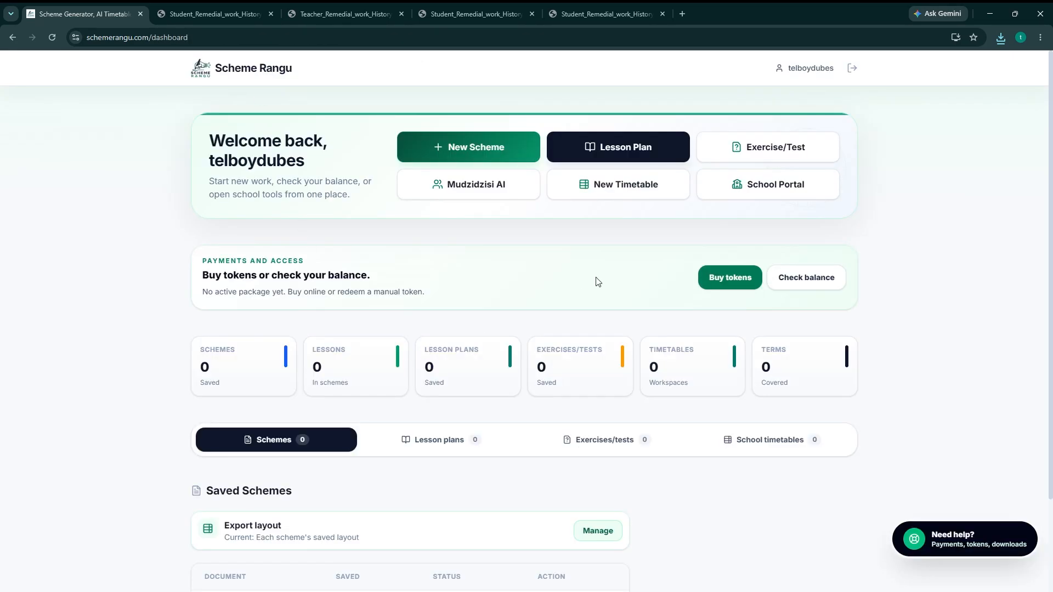
{"action": "left_click", "coordinate": [766, 152]}
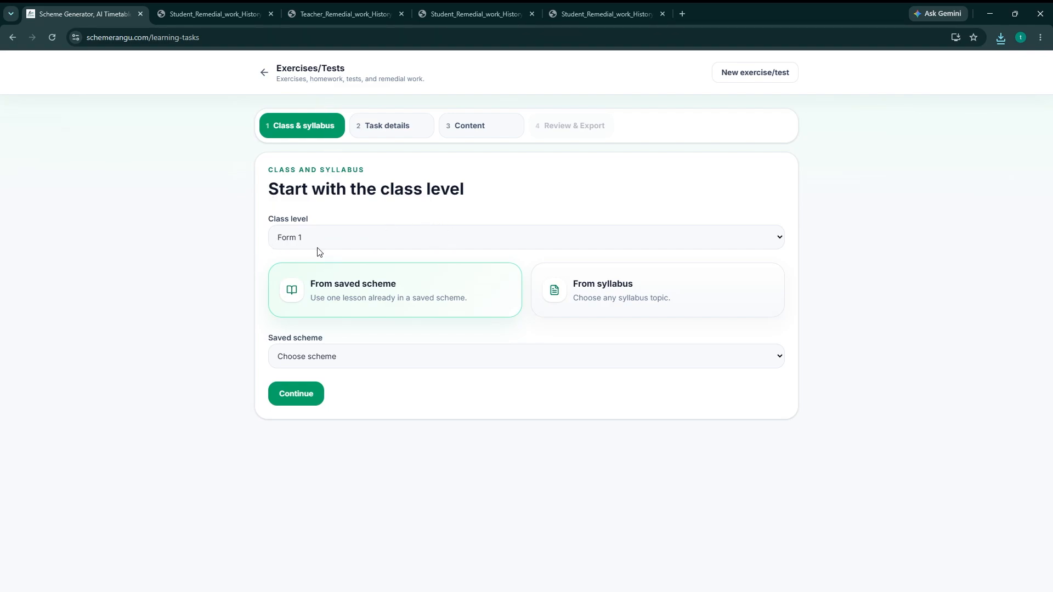
Base the new exercise on the History - Form 1 syllabus and accept the default classroom task details.
{"action": "left_click", "coordinate": [632, 291]}
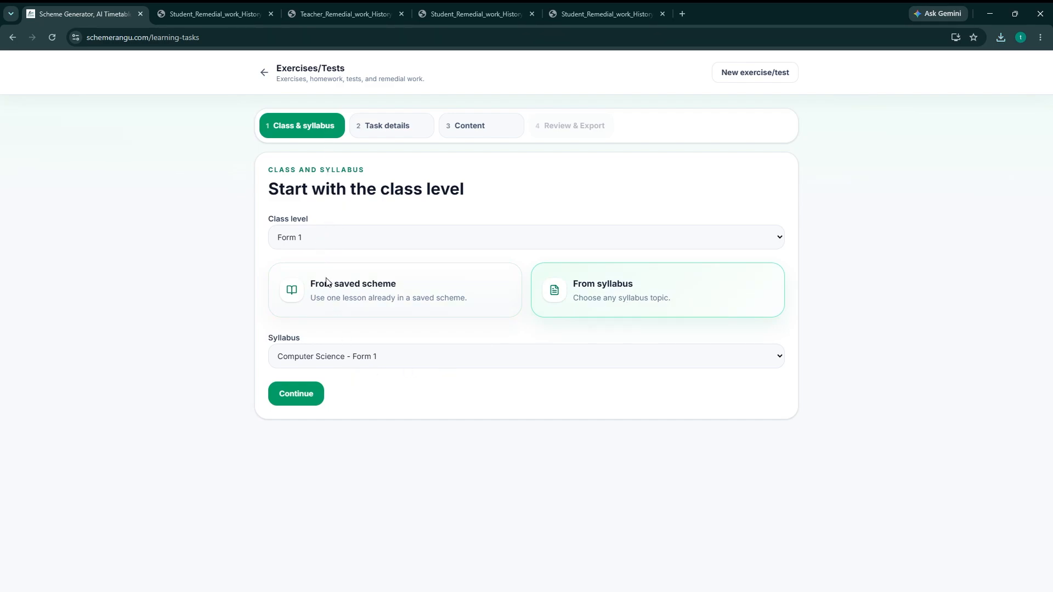
{"action": "left_click", "coordinate": [298, 392]}
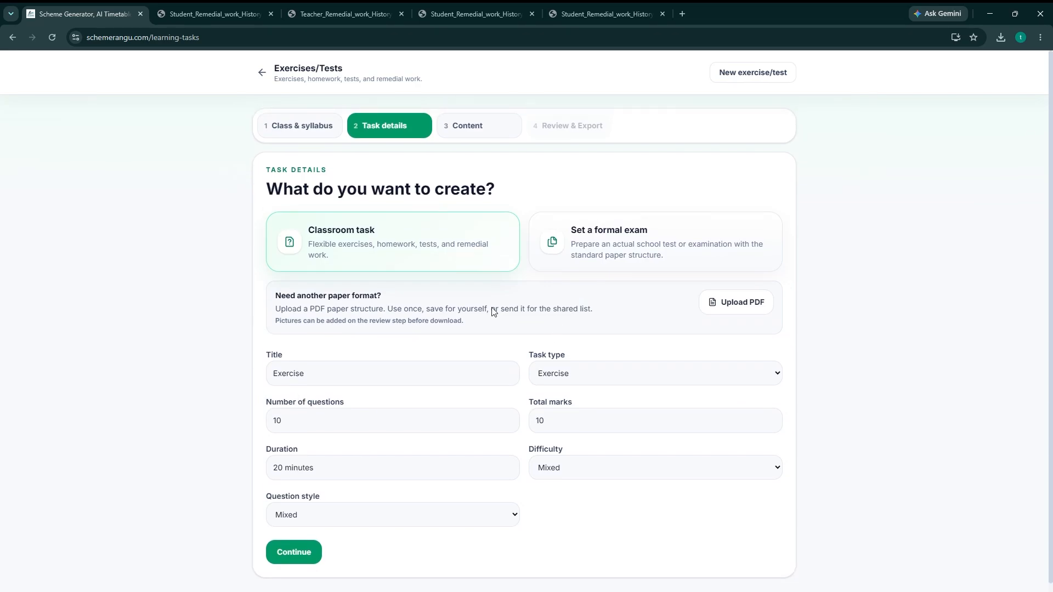
{"action": "scroll", "coordinate": [649, 436], "scroll_direction": "down", "scroll_amount": 1}
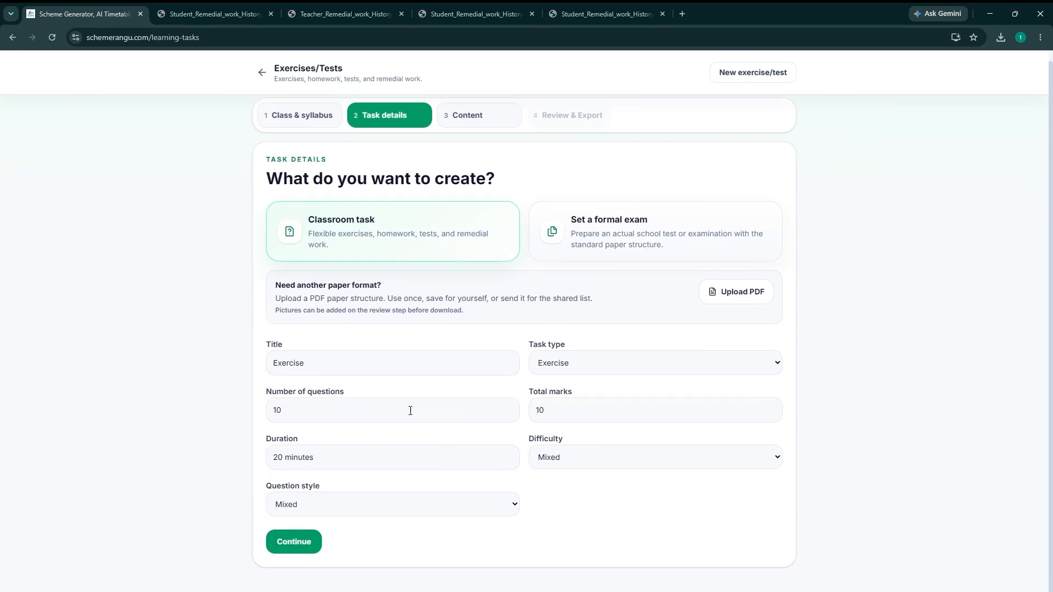
{"action": "left_click", "coordinate": [298, 546]}
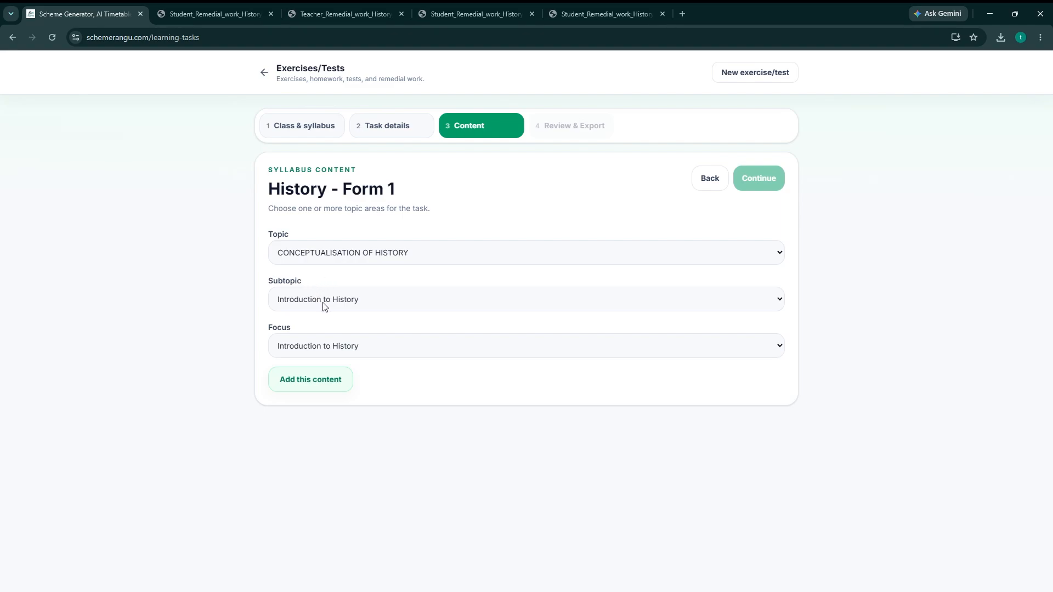
Add the content DEVELOPMENT OF ZIMBABWEAN SOCIETIES, subtopic State Formation, focus Mapungubwe State to the exercise.
{"action": "left_click", "coordinate": [338, 313]}
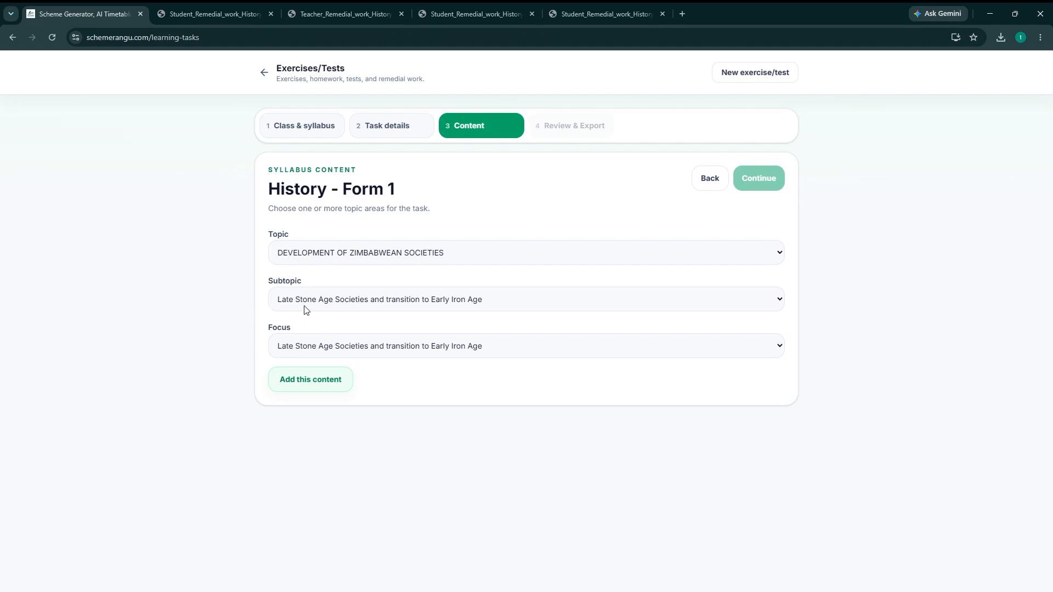
{"action": "left_click", "coordinate": [308, 334]}
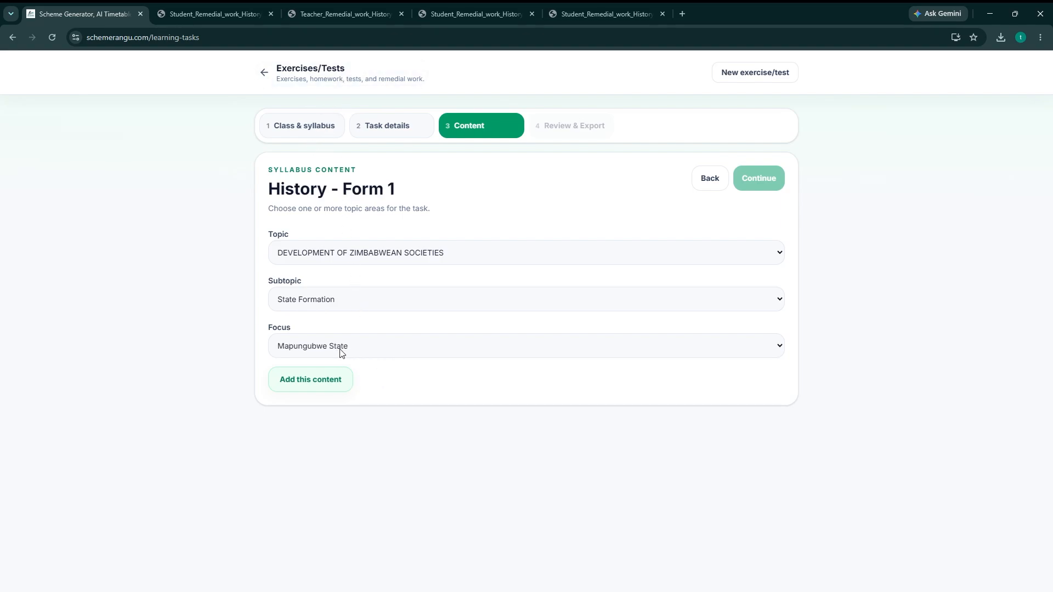
{"action": "left_click", "coordinate": [316, 391]}
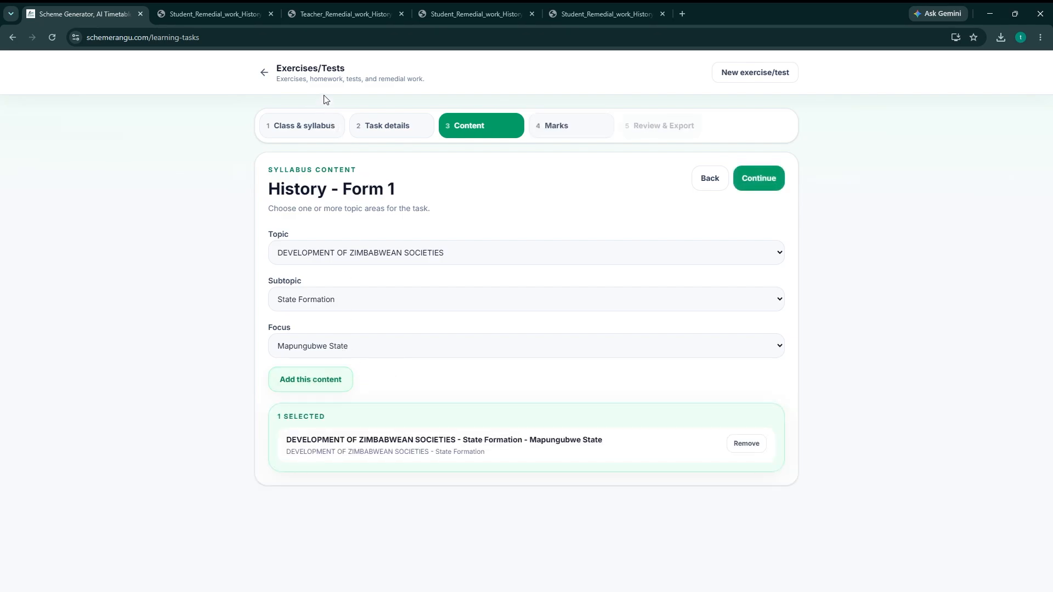
Add the State Formation focus areas Rozvi State, Ndebele State and Decline of Mutapa State to the selected content.
{"action": "left_click", "coordinate": [324, 128]}
{"action": "left_click", "coordinate": [306, 384]}
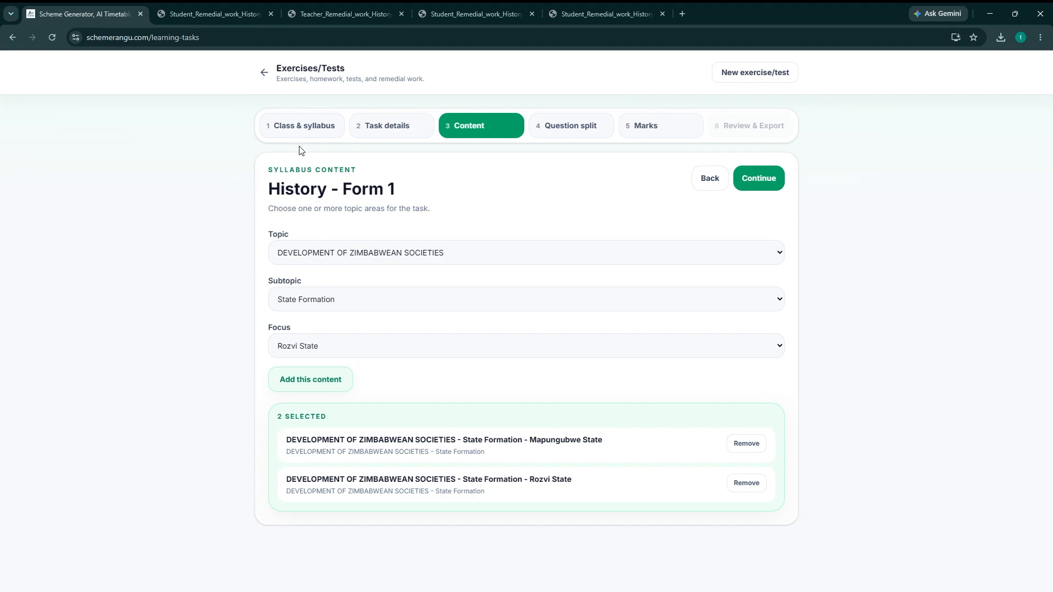
{"action": "left_click", "coordinate": [316, 288]}
{"action": "left_click", "coordinate": [324, 378]}
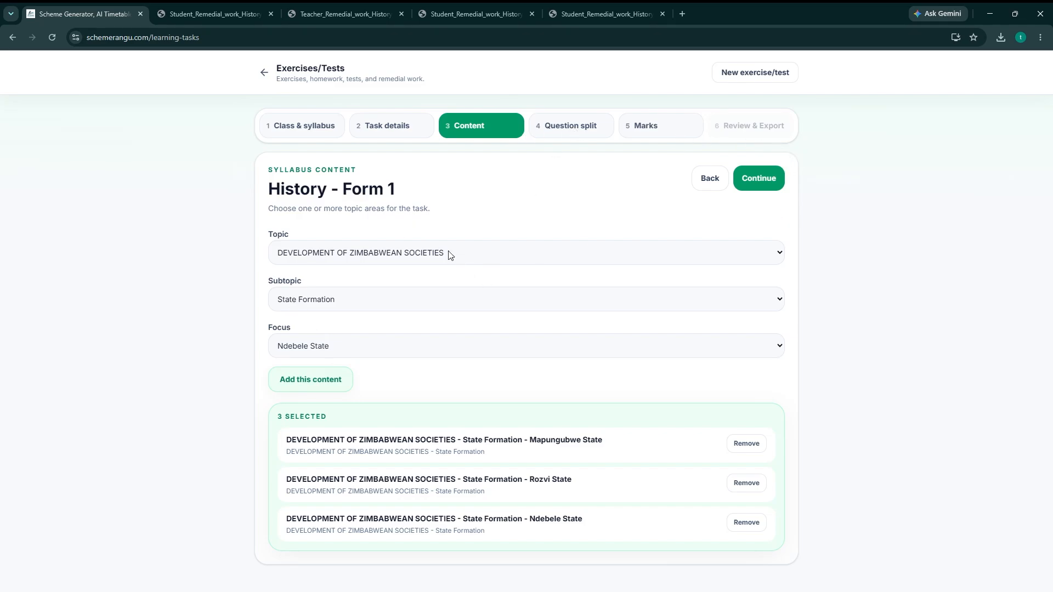
{"action": "left_click", "coordinate": [304, 303]}
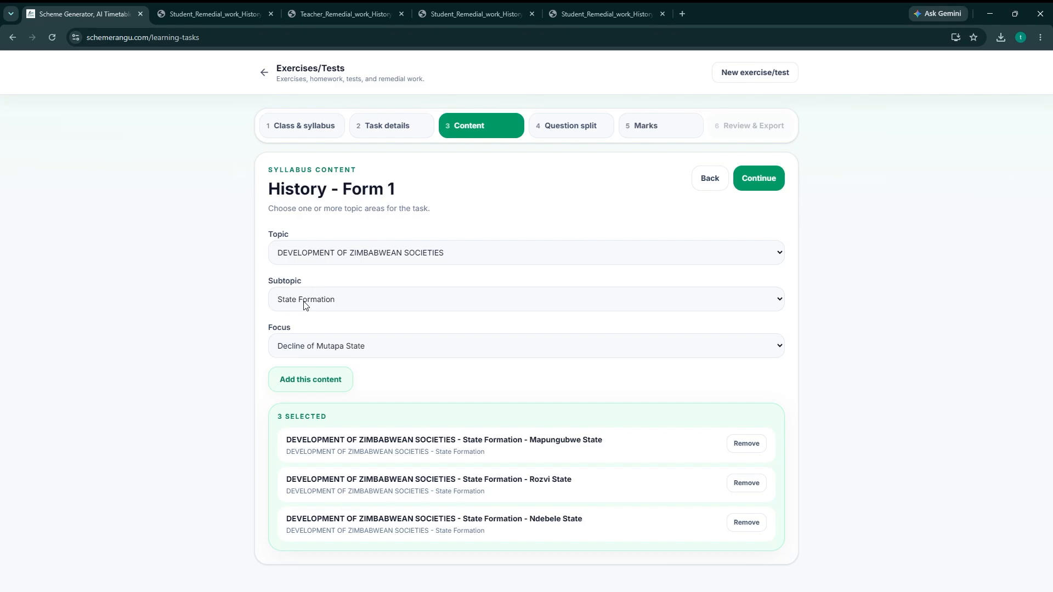
{"action": "left_click", "coordinate": [323, 378]}
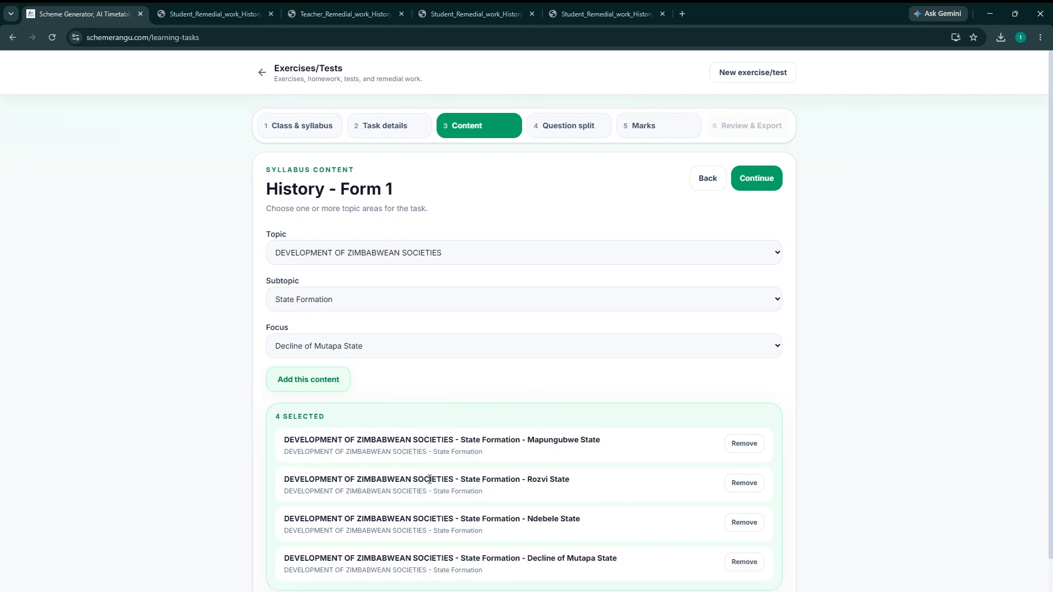
{"action": "scroll", "coordinate": [386, 485], "scroll_direction": "down", "scroll_amount": 1}
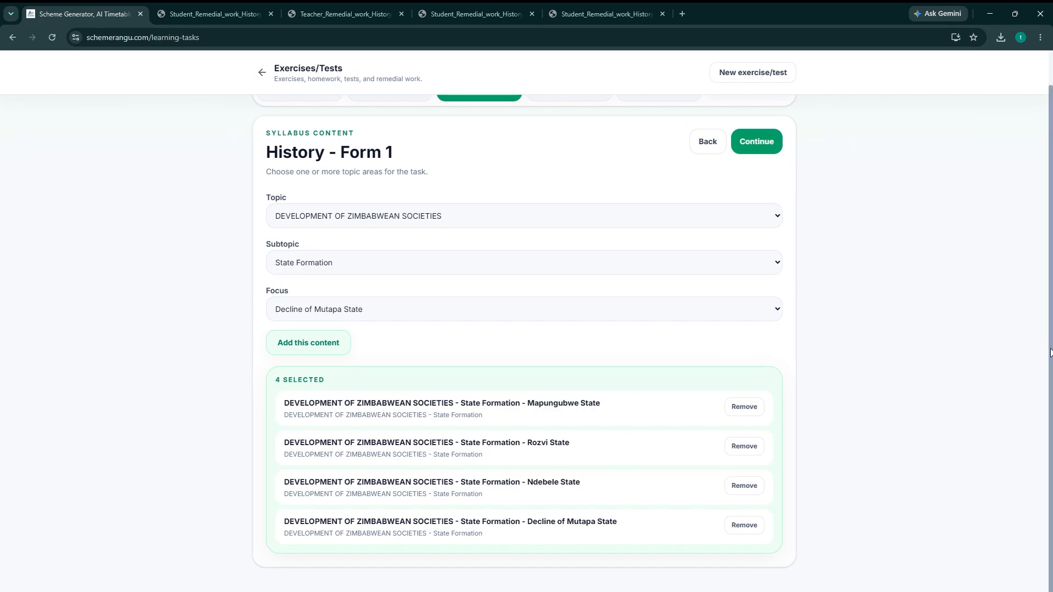
{"action": "scroll", "coordinate": [1048, 351], "scroll_direction": "up", "scroll_amount": 1}
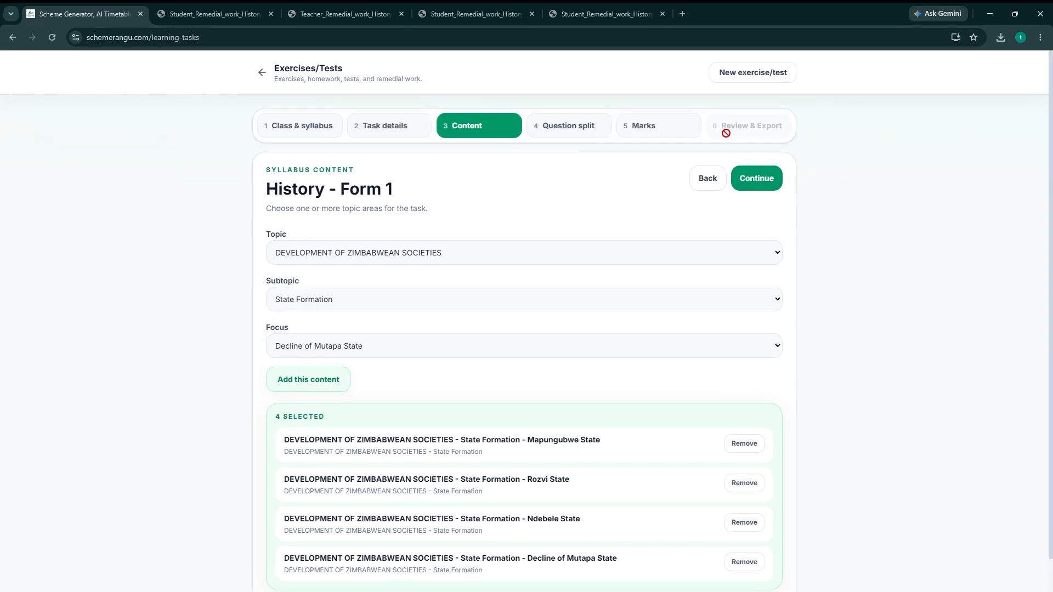
Accept the 3-3-2-2 question split and 1 mark per question, then generate the task and review its student questions.
{"action": "left_click", "coordinate": [750, 177]}
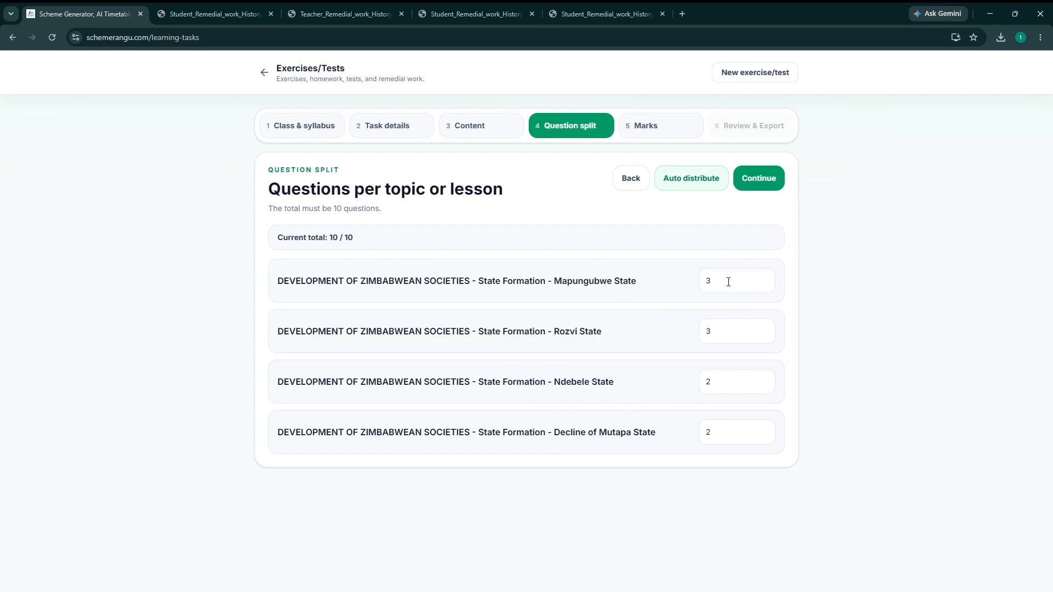
{"action": "left_click_drag", "start_coordinate": [567, 281], "coordinate": [554, 283]}
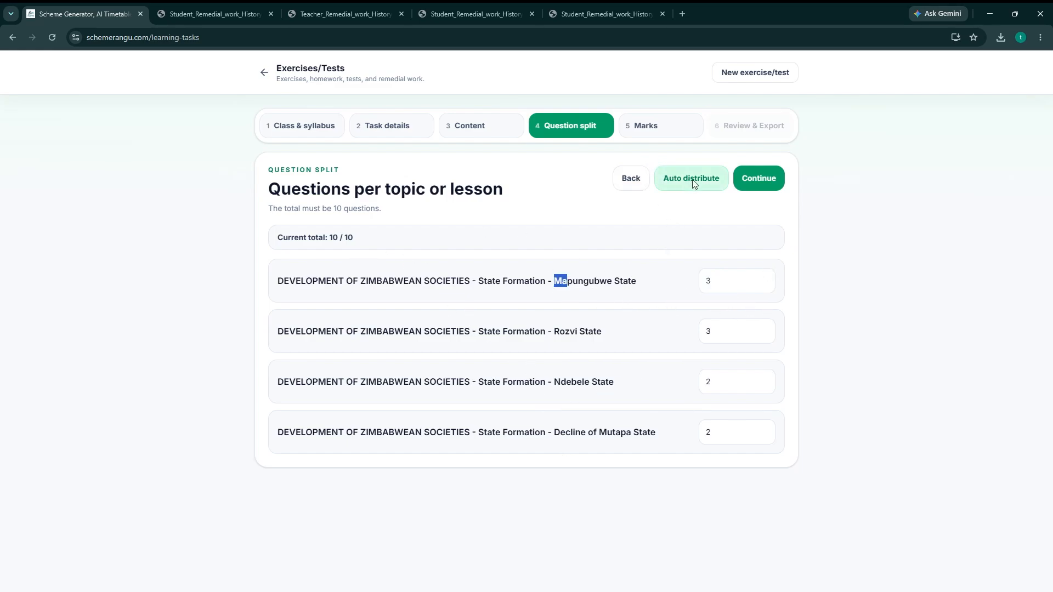
{"action": "left_click", "coordinate": [760, 179]}
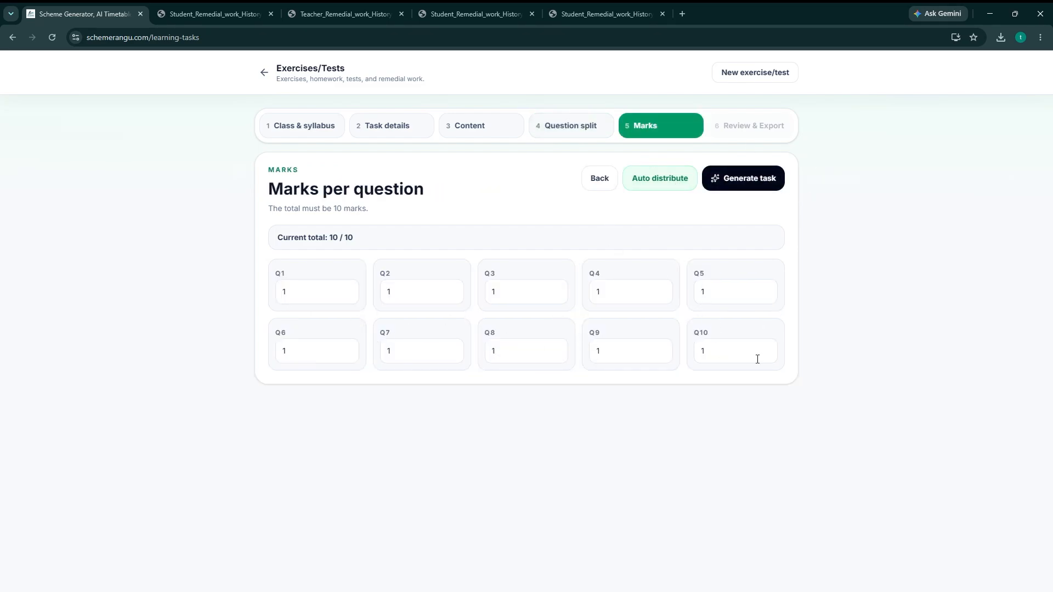
{"action": "left_click", "coordinate": [729, 177]}
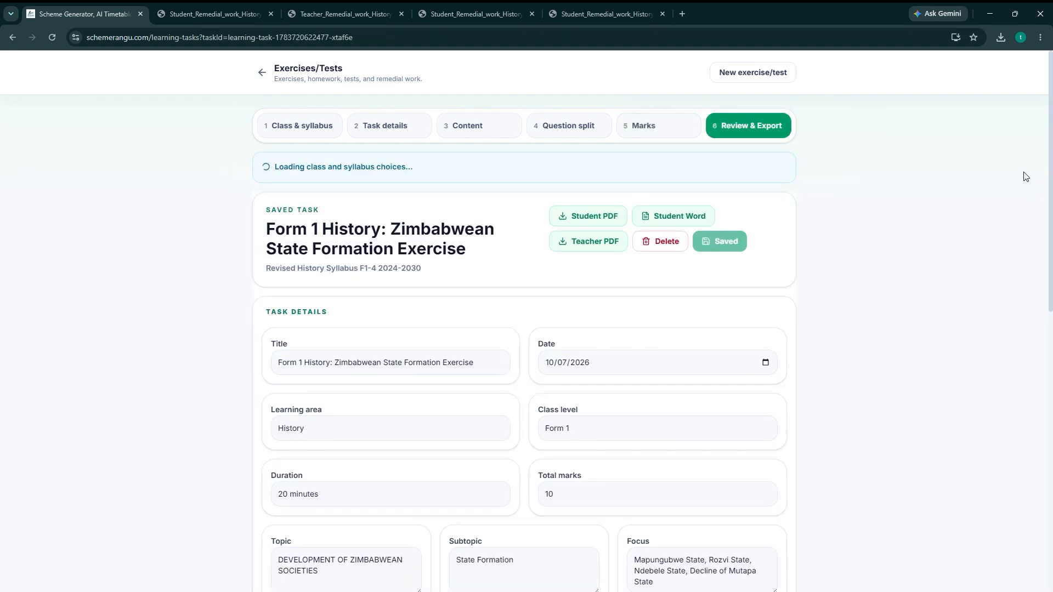
{"action": "left_click_drag", "start_coordinate": [1051, 155], "coordinate": [1052, 462]}
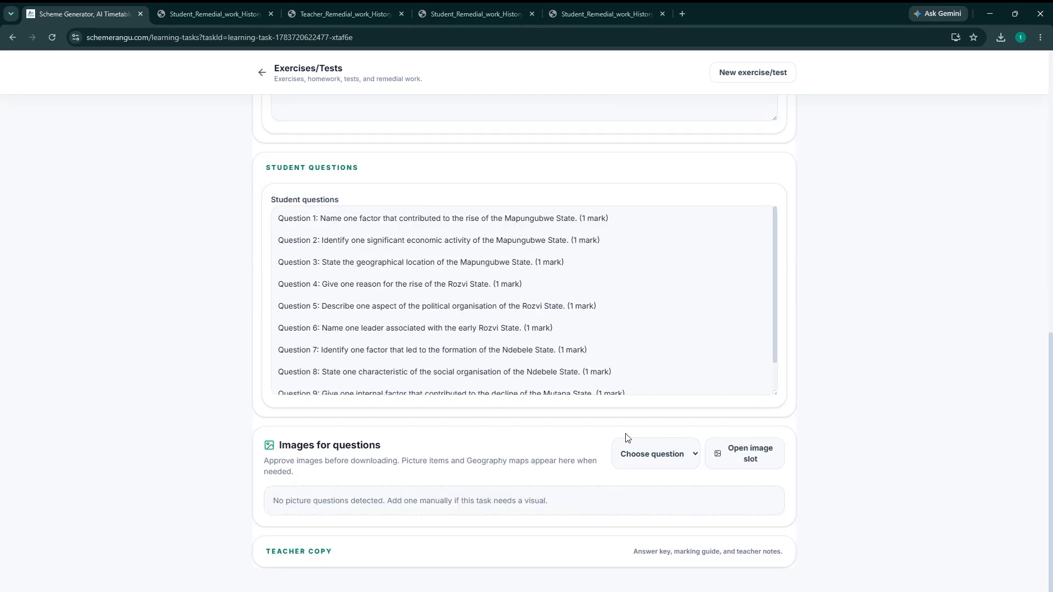